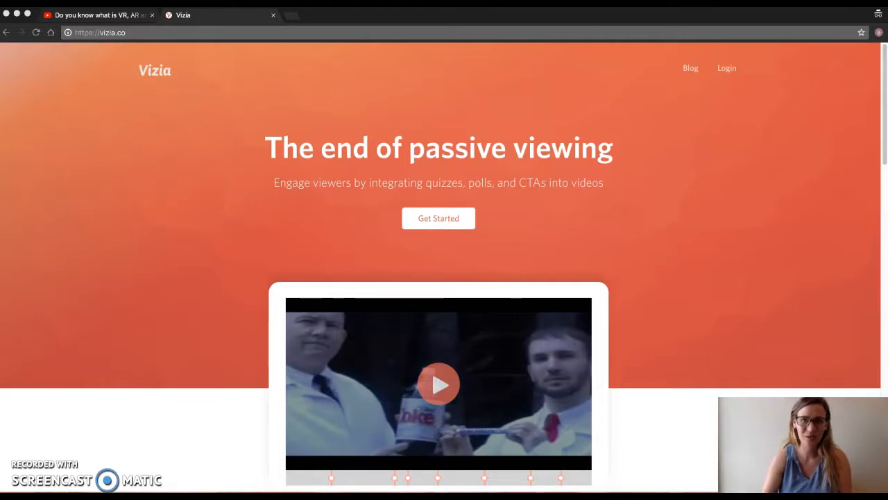
- Open the Vizia login page and sign in with the account e-mail and password
click(728, 69)
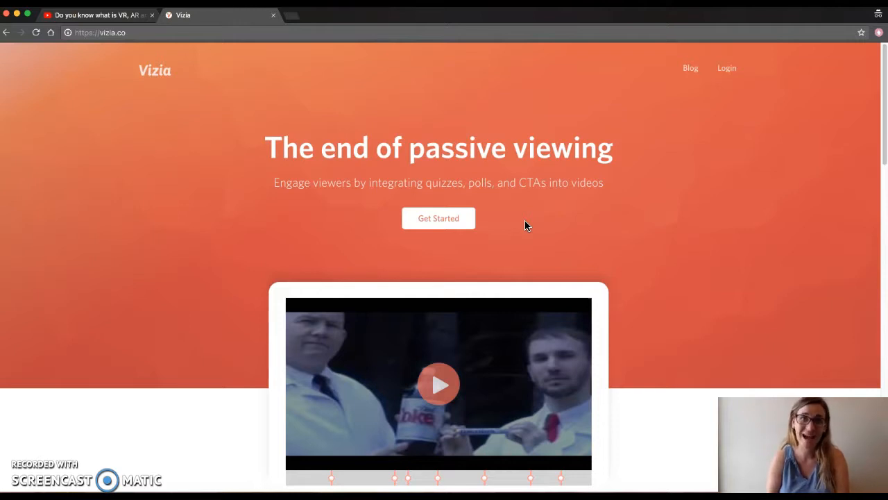
click(725, 69)
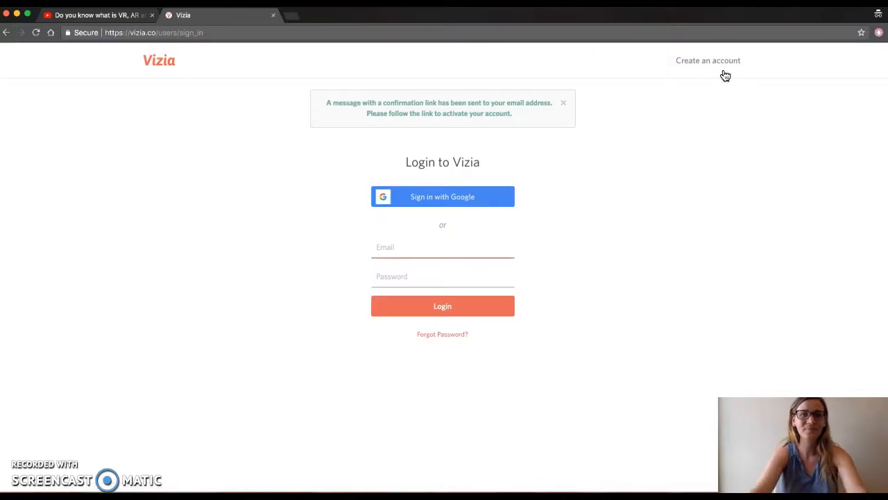
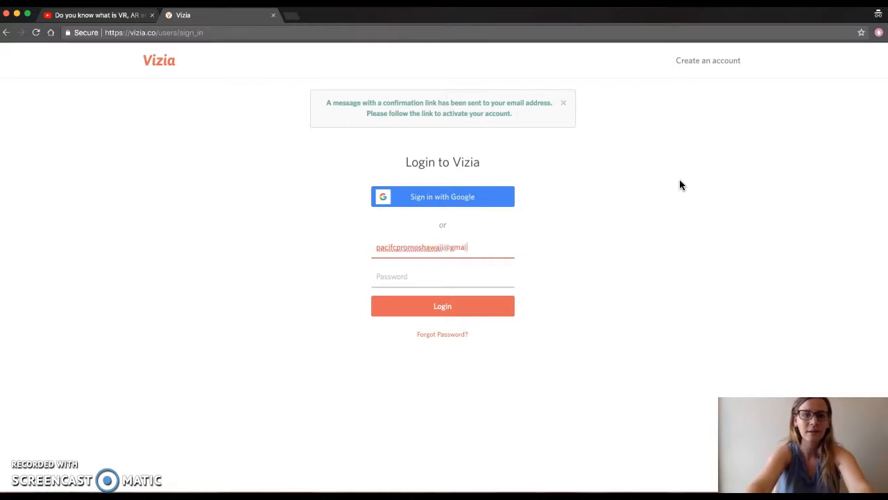
key(Tab)
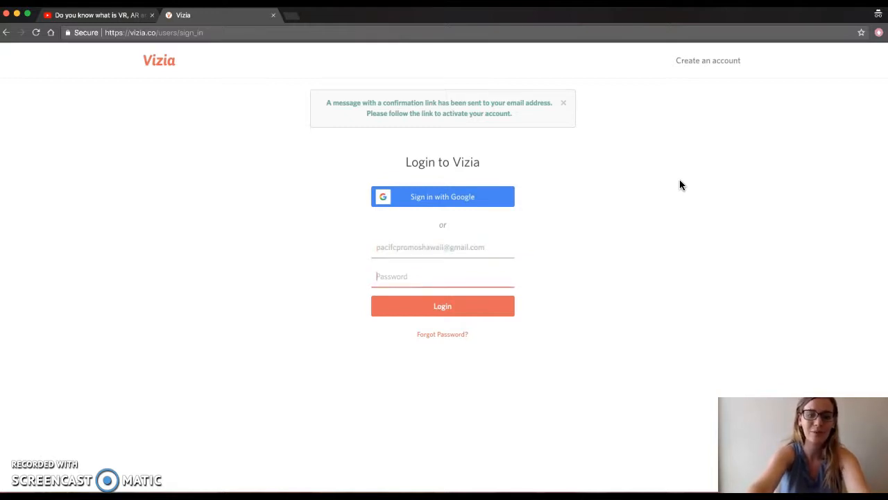
text(•••••••••)
key(Return)
- Correct the e-mail address, re-enter the account password and log in again
click(803, 228)
click(422, 244)
click(392, 246)
text(i)
click(393, 278)
text(•••••••••)
key(Return)
click(412, 247)
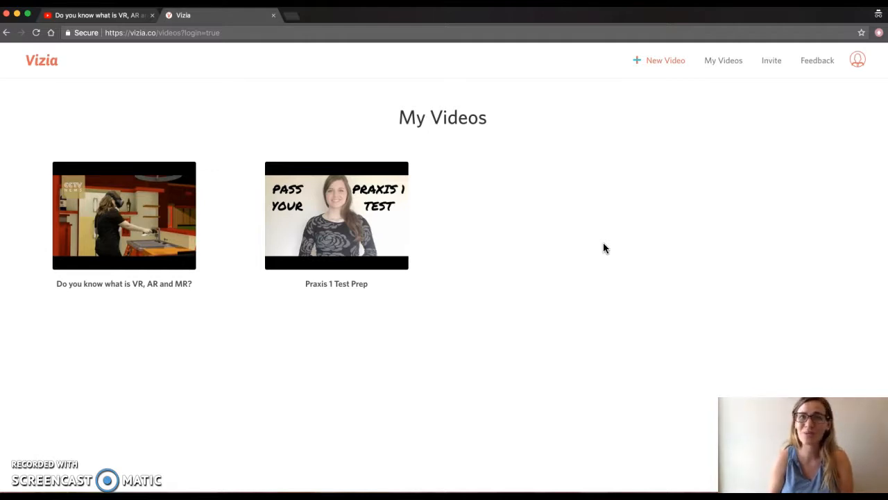
click(84, 15)
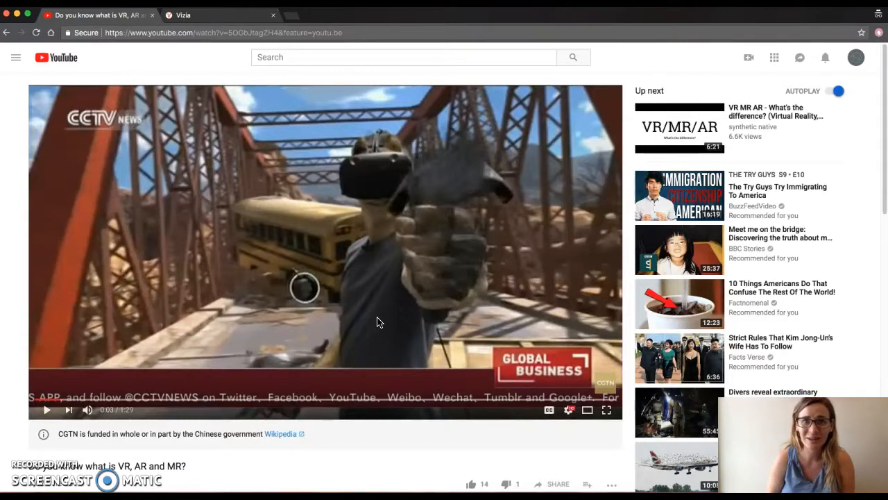
scroll(412, 304, down, 2)
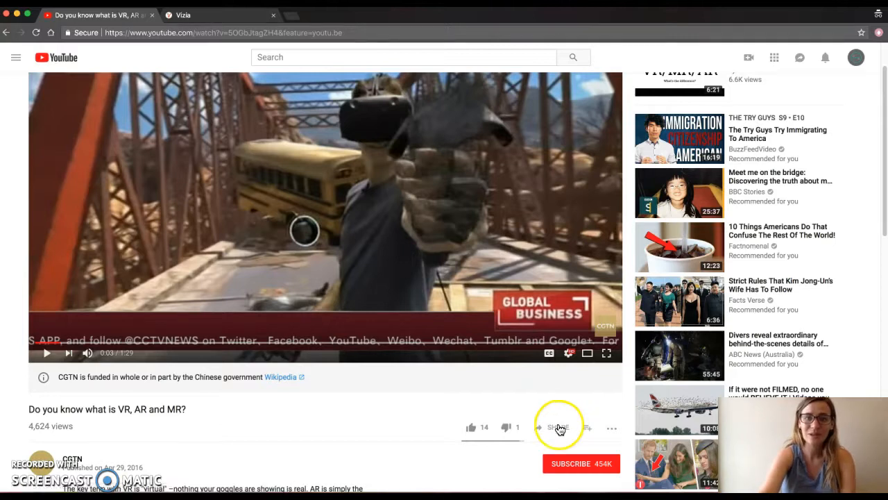
scroll(559, 429, up, 1)
click(559, 469)
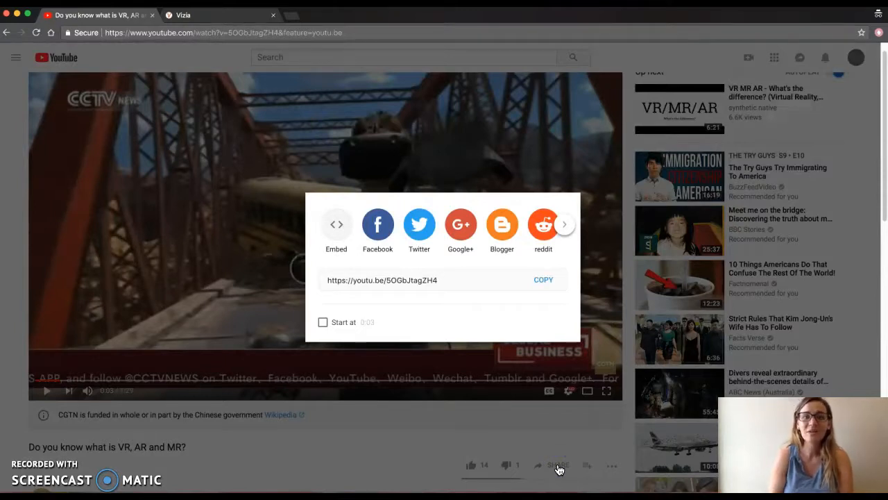
click(435, 281)
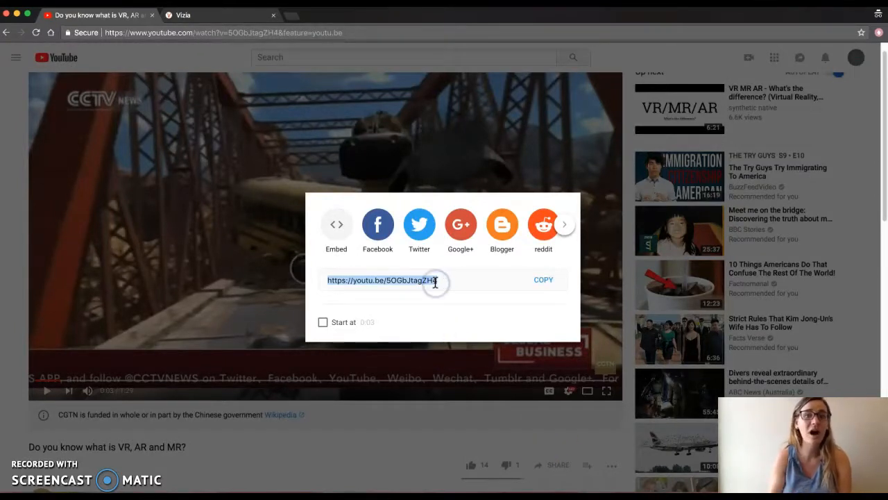
click(542, 280)
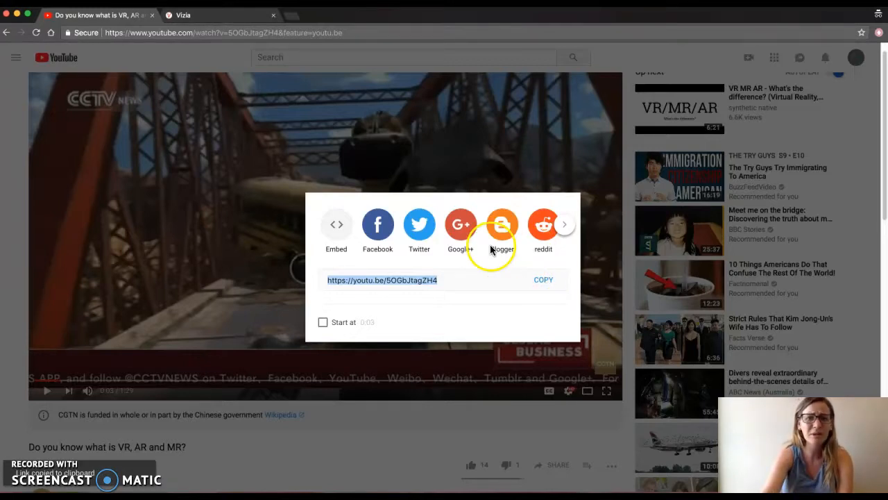
- Close and reopen the share dialog, copy the link again and close the dialog
click(565, 231)
key(Escape)
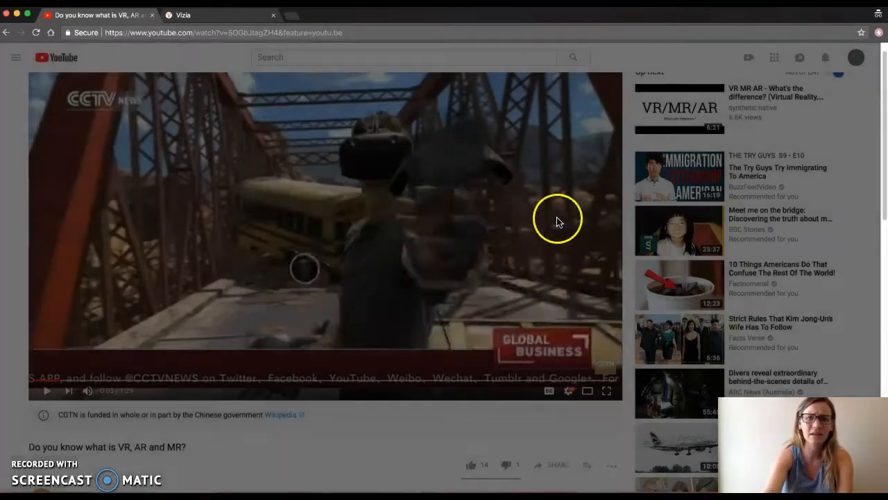
click(551, 467)
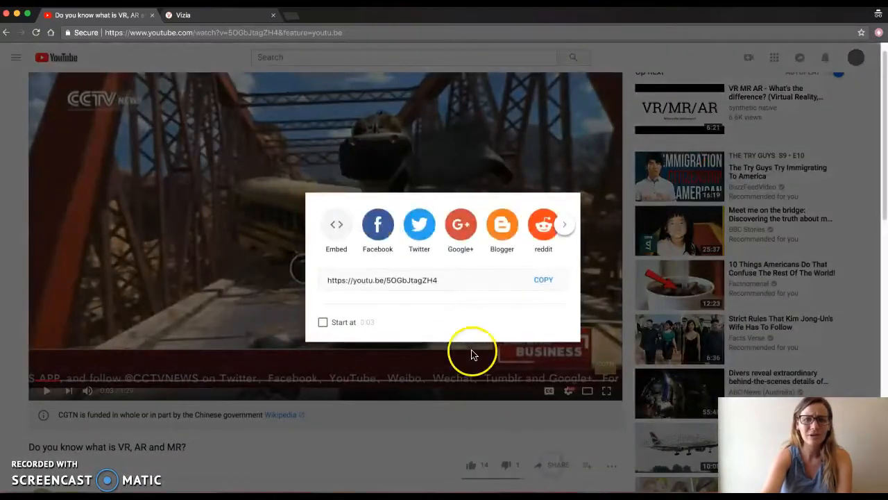
click(543, 285)
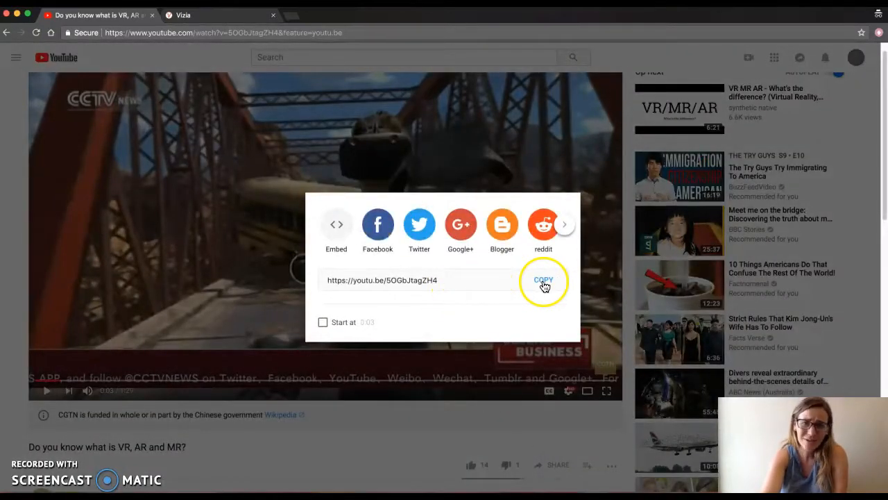
click(544, 285)
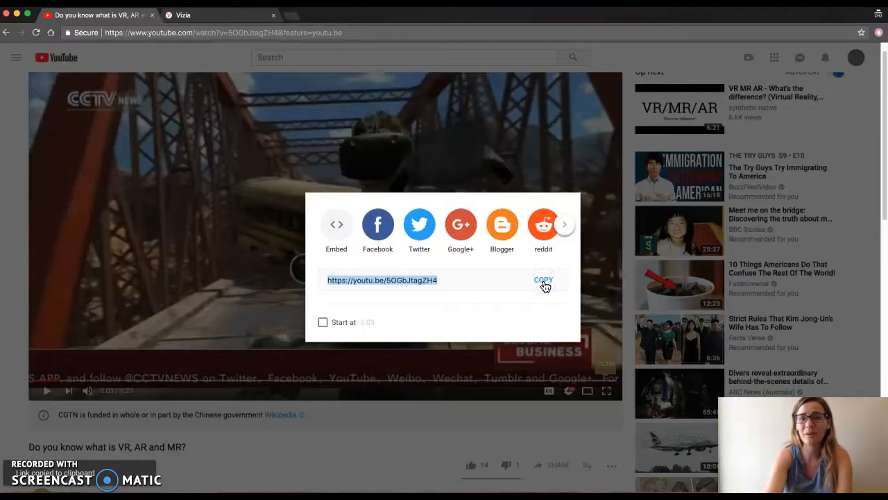
click(379, 397)
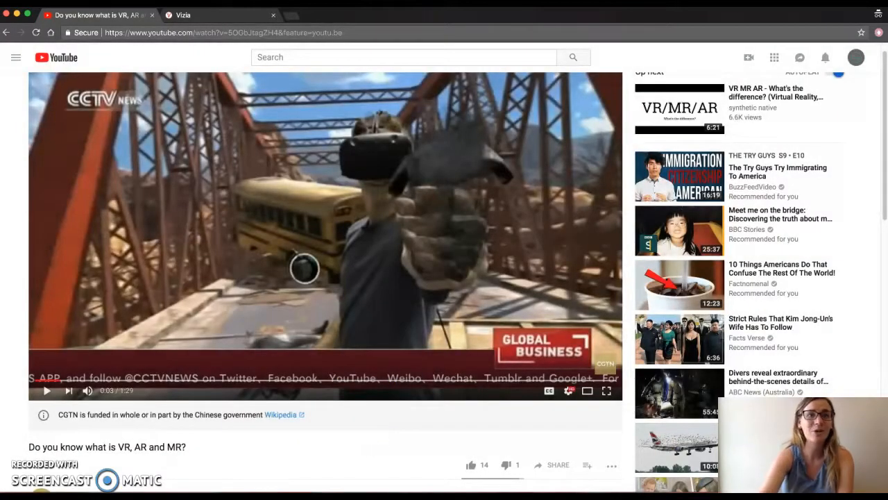
- Back in Vizia, add a new video by pasting the YouTube link and continuing
click(198, 16)
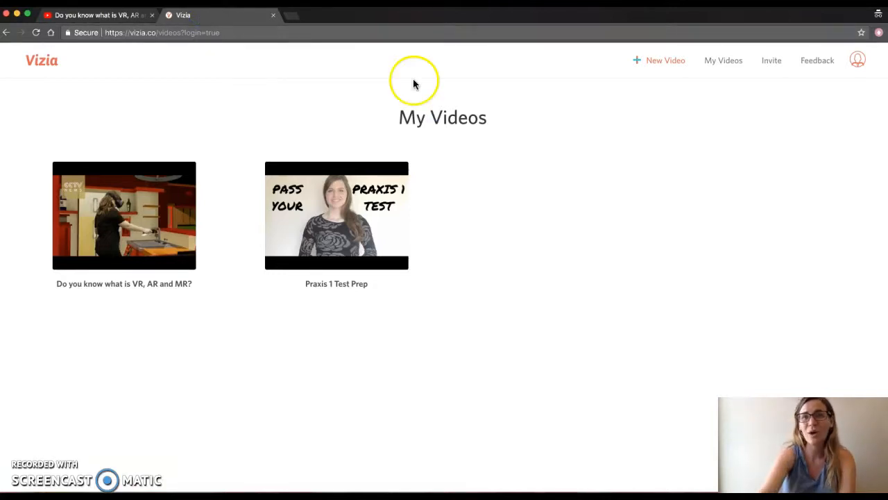
click(659, 61)
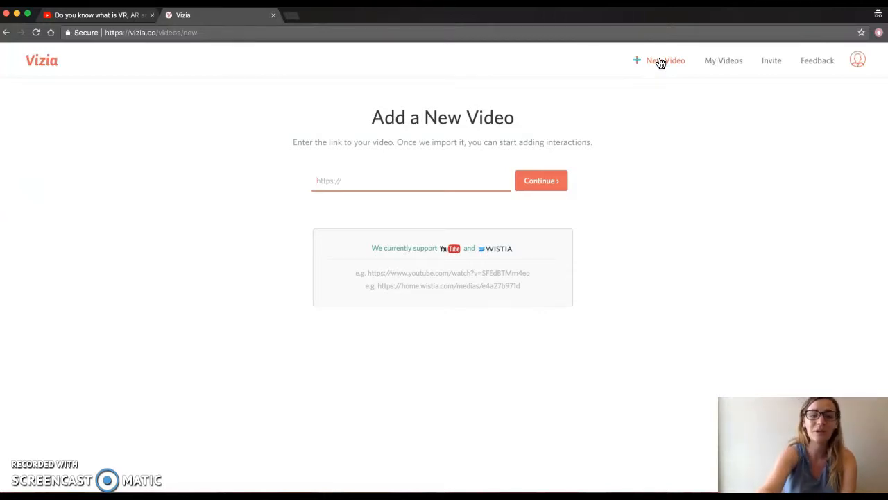
key(super+v)
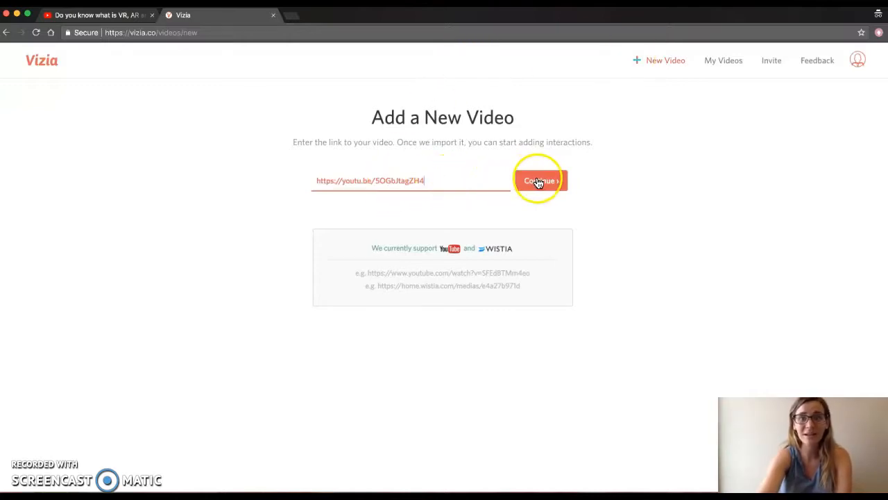
click(539, 182)
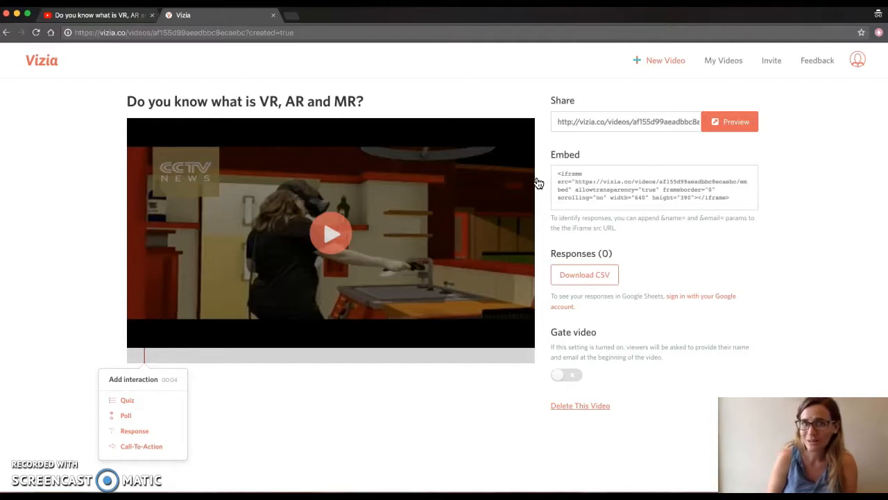
- Play and pause the imported video to find a point for adding an interaction
click(148, 405)
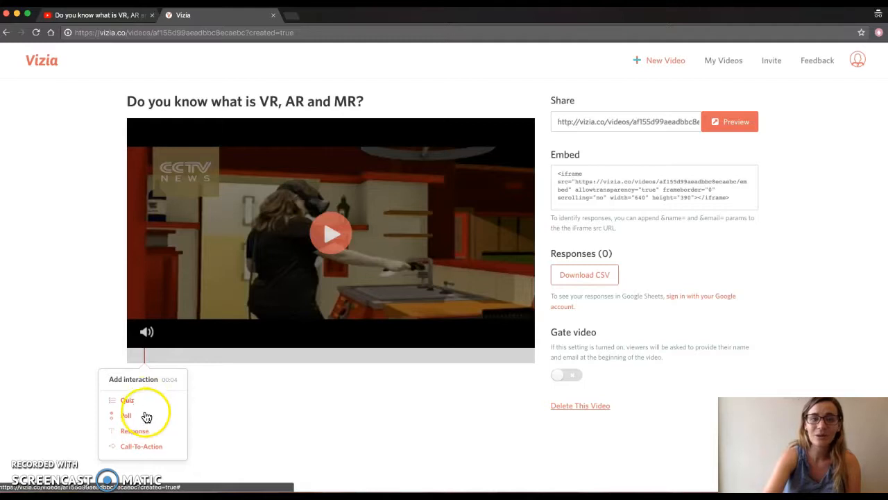
click(141, 435)
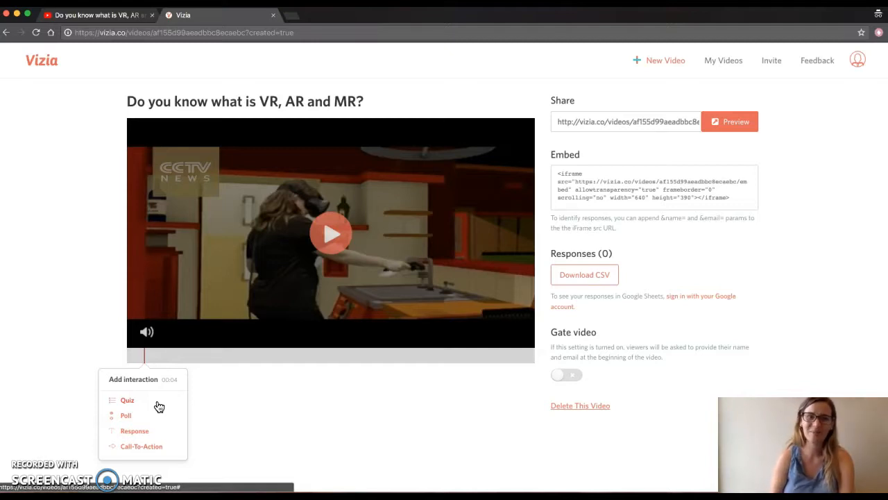
click(230, 209)
click(333, 225)
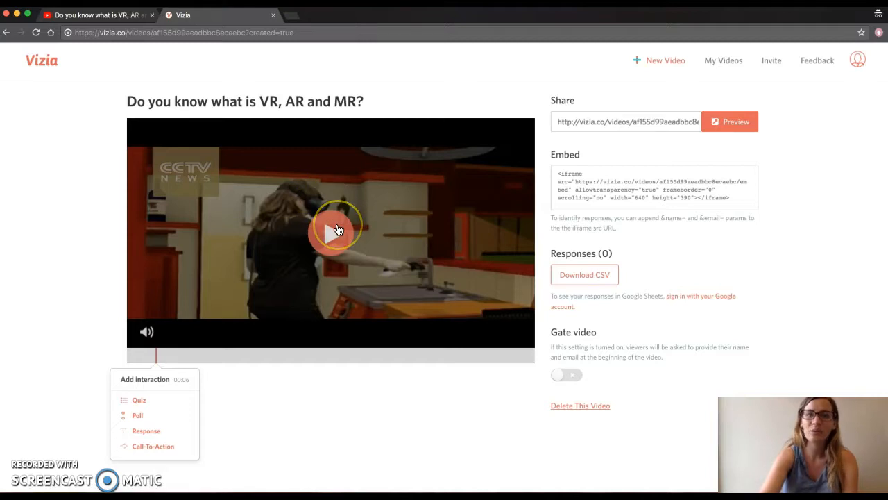
click(338, 229)
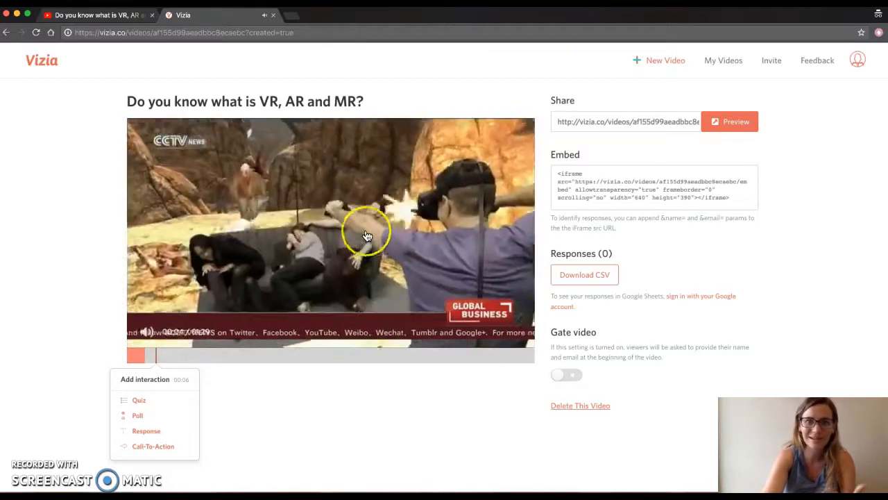
click(363, 233)
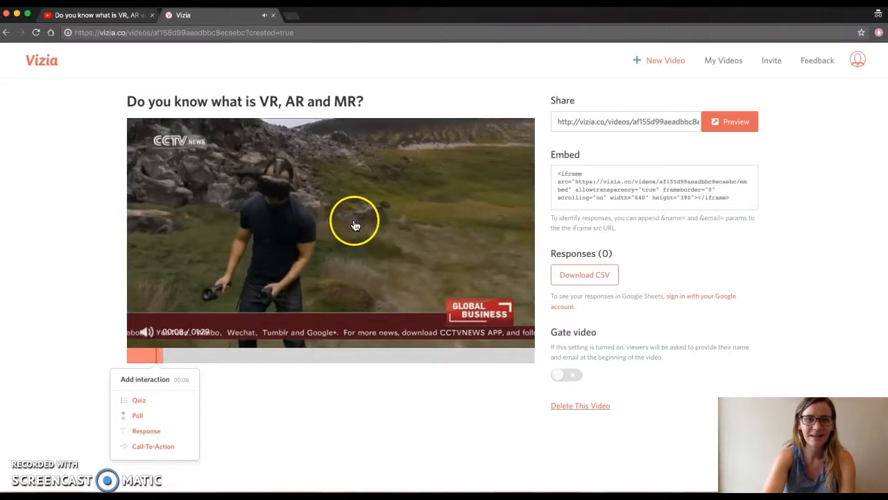
click(354, 223)
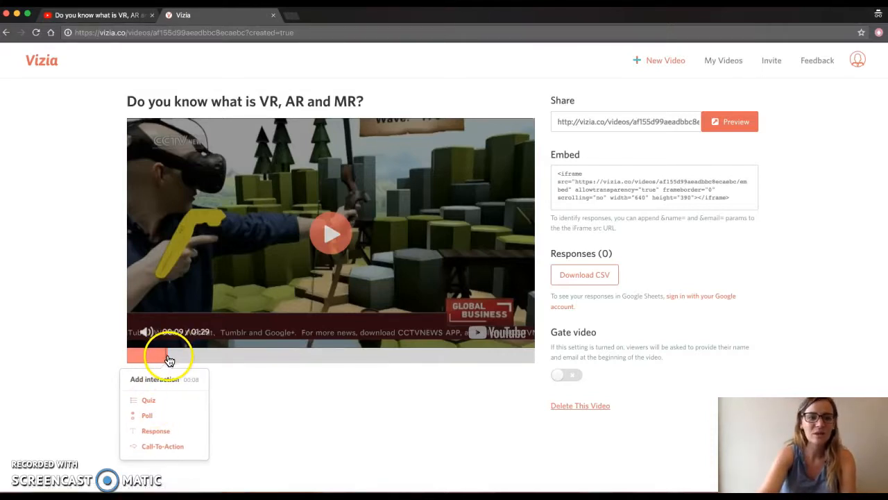
- Add a quiz at 00:08 with the question "What is the key aspect of virtual reality?"
click(169, 407)
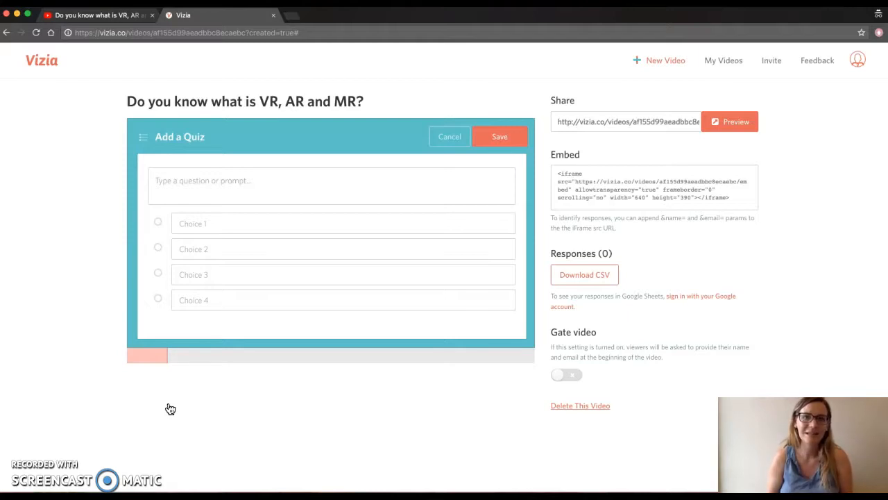
click(273, 171)
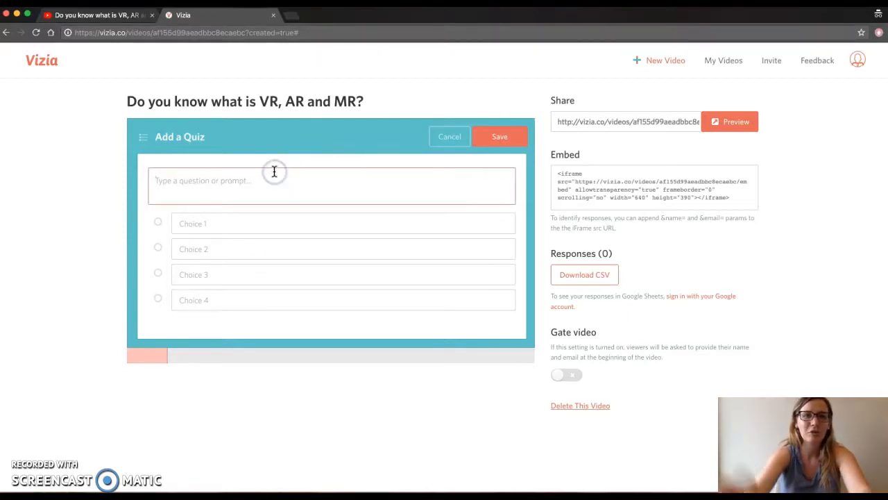
text(What)
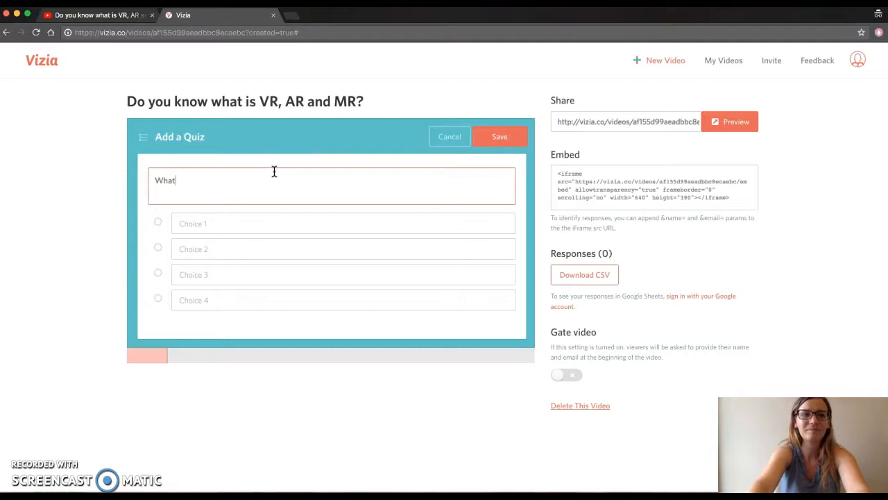
text( is the key as)
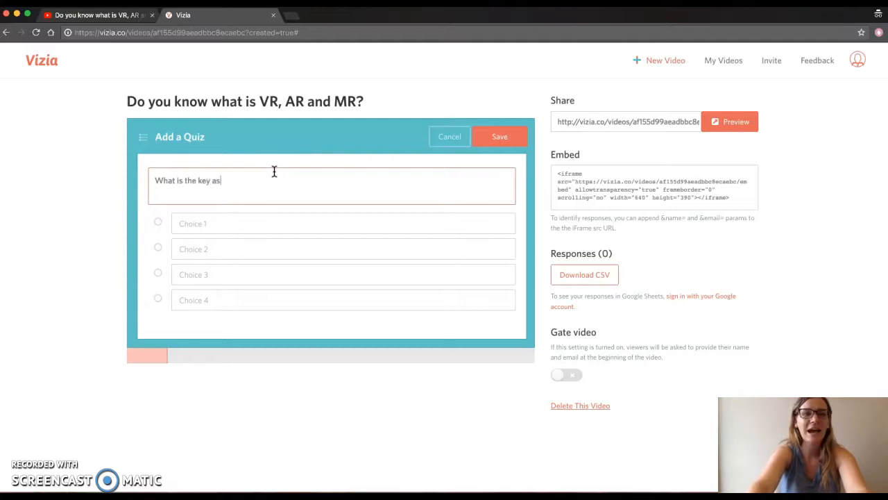
text(pect of virtual )
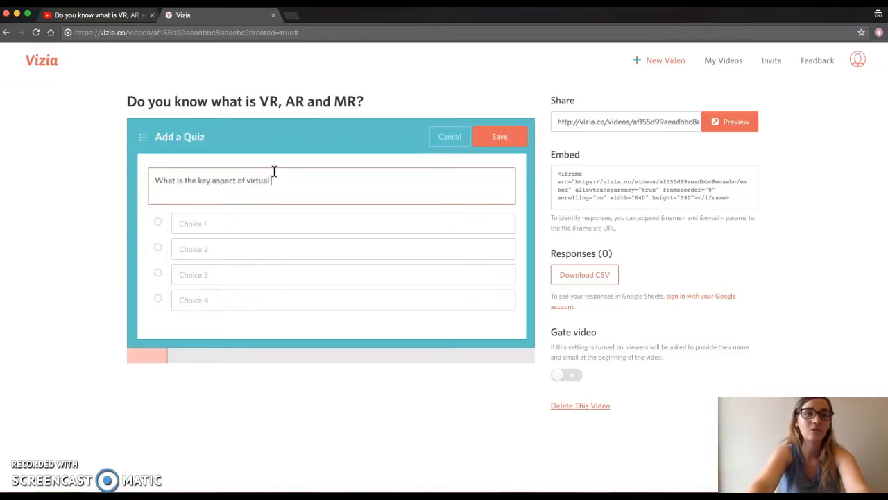
text(reality?)
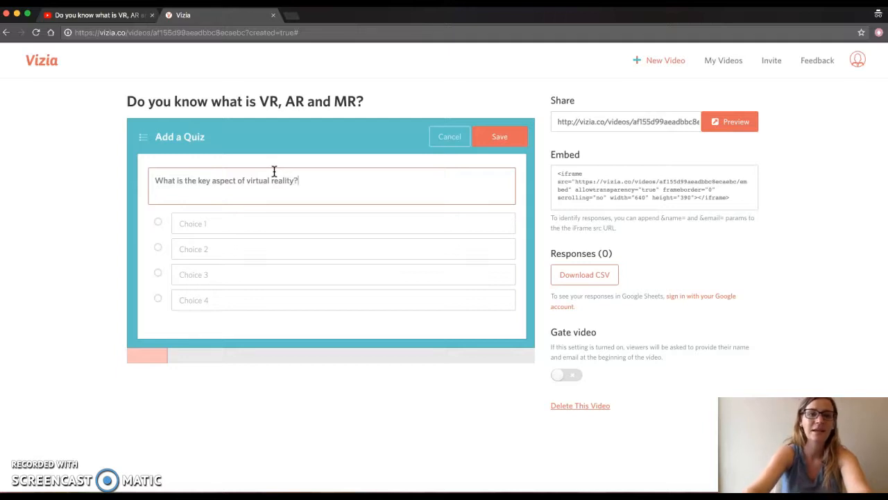
- Enter the quiz answer choices Reality, Virtual, Metaphysical and Mental
click(208, 224)
text(Reality)
click(198, 247)
text(Virtual)
click(193, 273)
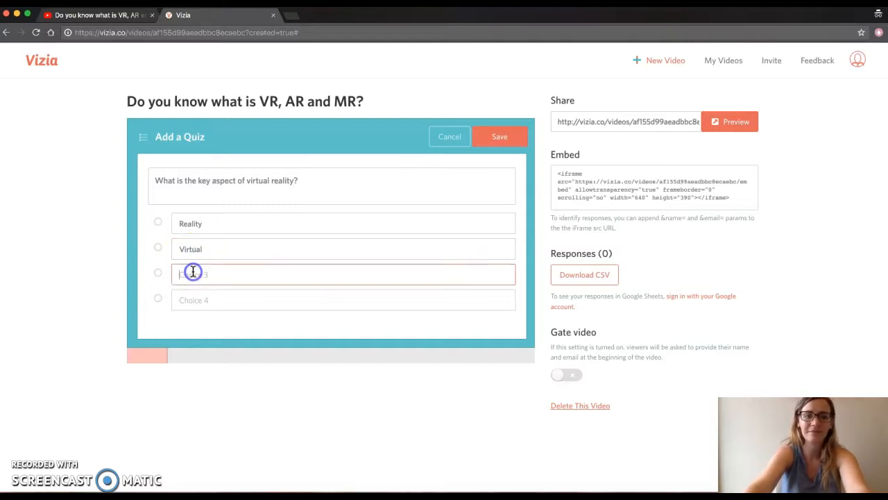
text(Mental)
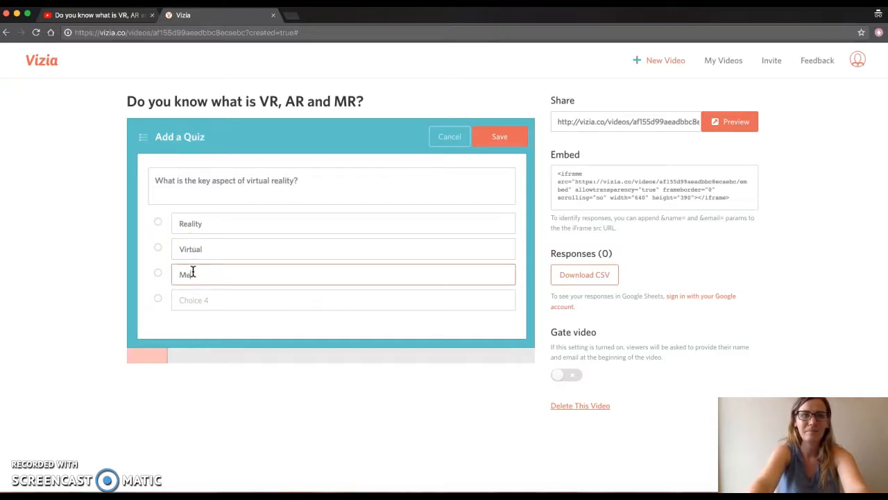
text(ical)
click(186, 297)
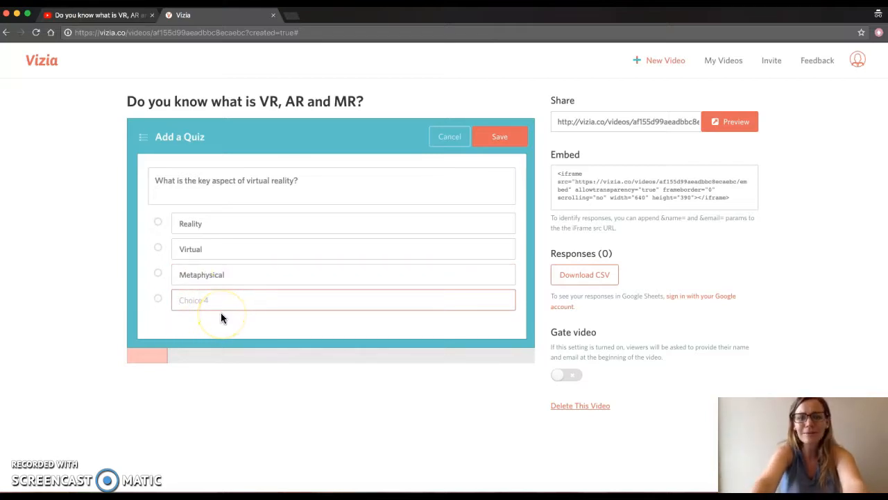
text(Mental)
- Mark Virtual as the correct answer and save the quiz
click(158, 248)
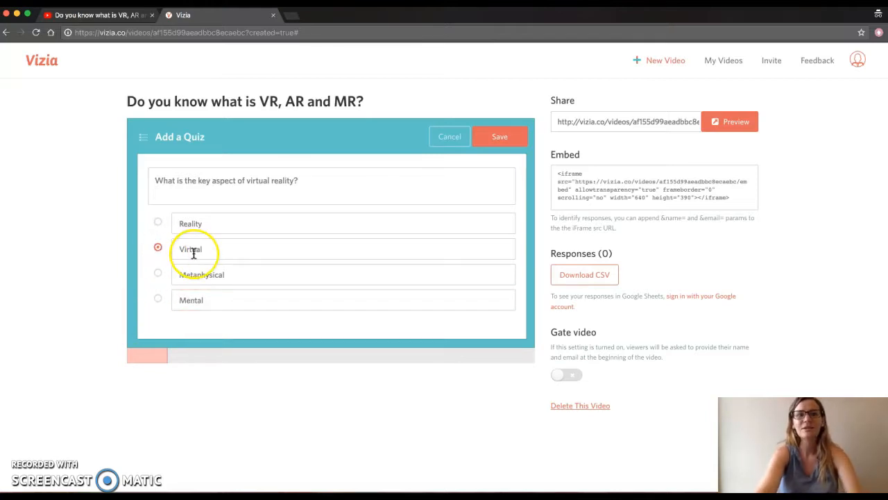
click(158, 247)
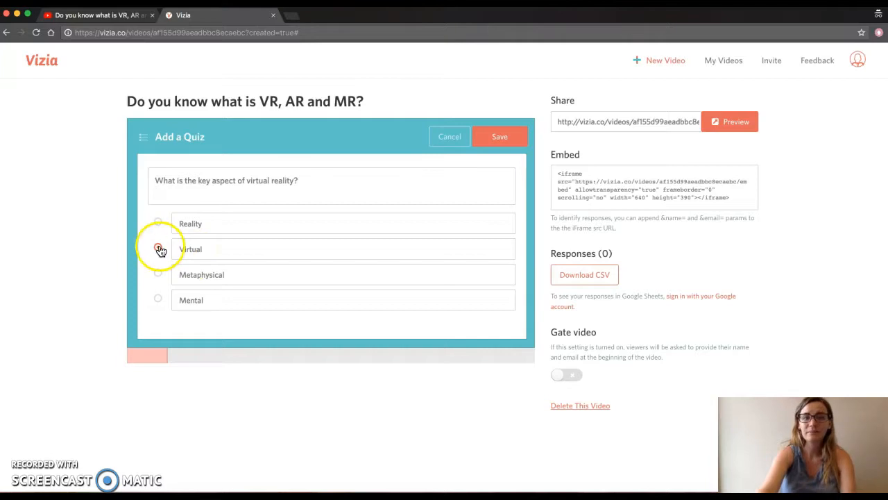
click(522, 144)
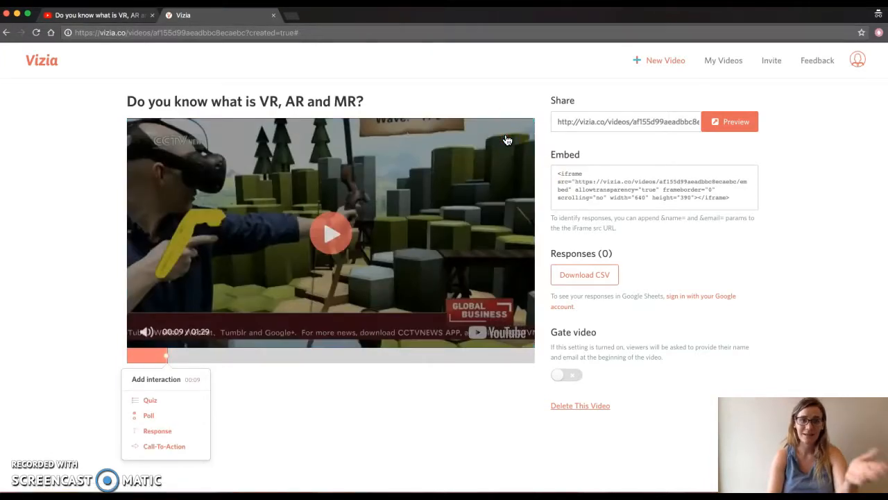
- Add a poll at 00:18 with the question "What is favorite virtual reality game?"
click(254, 293)
click(206, 355)
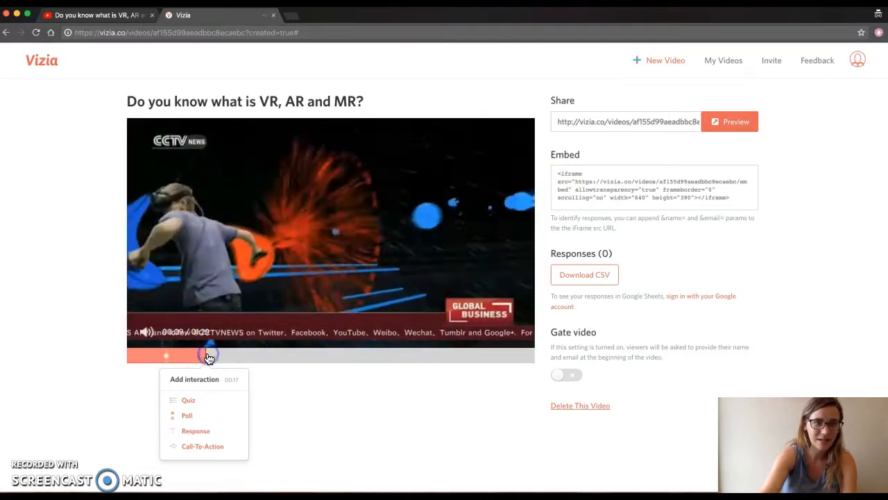
click(287, 255)
click(169, 361)
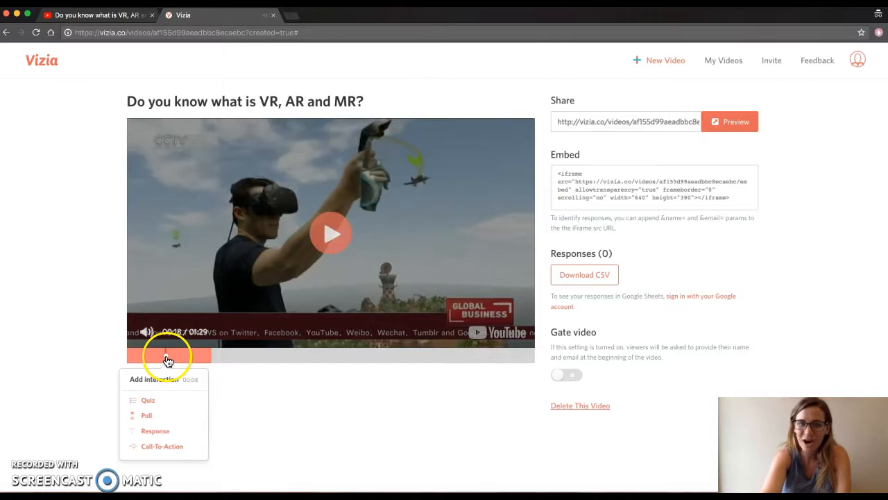
click(214, 366)
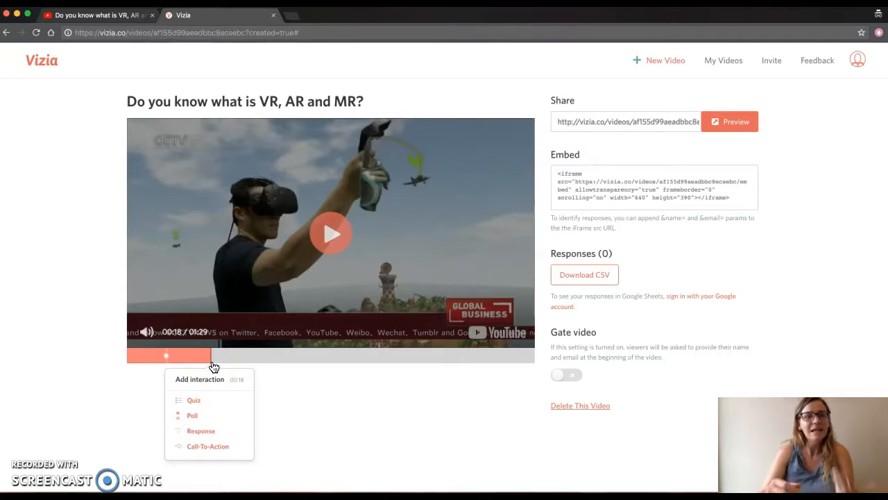
click(212, 413)
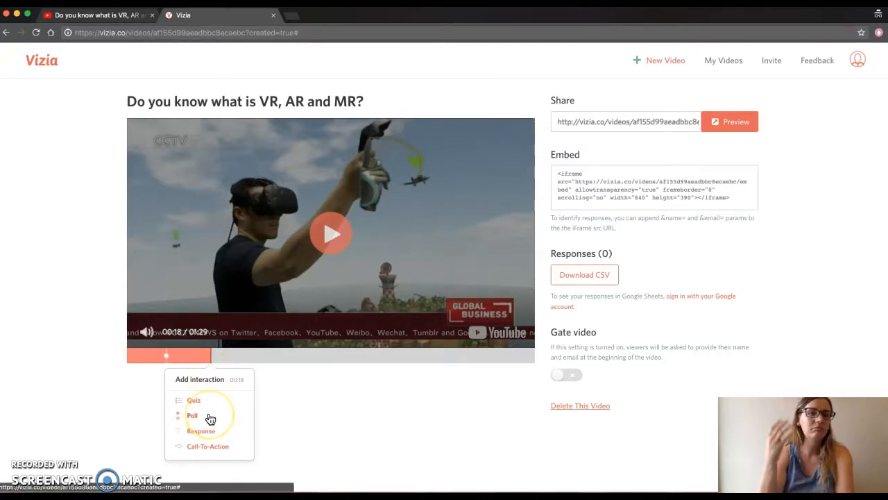
click(210, 416)
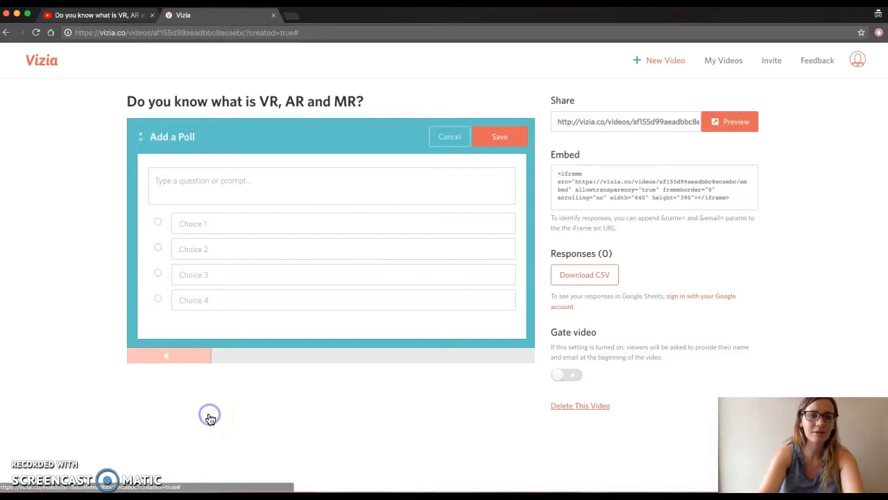
click(280, 181)
text(What is favorite)
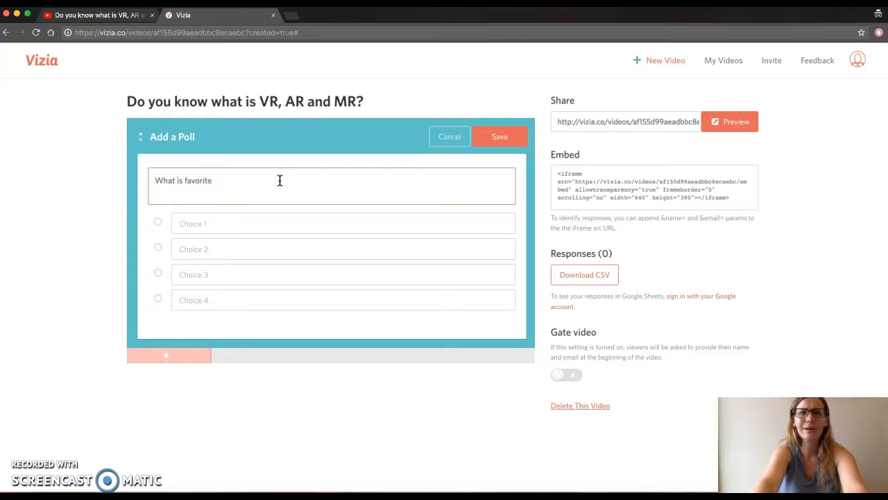
text( vritua)
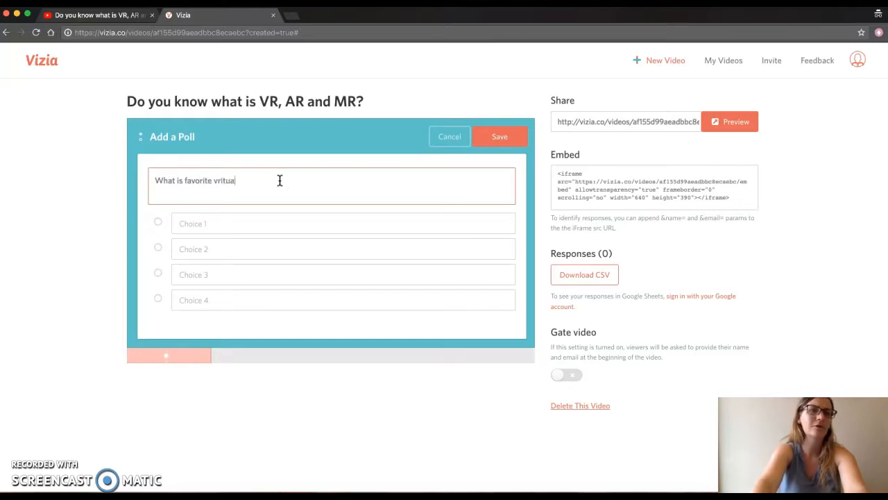
key(BackSpace)
key(BackSpace)
key(BackSpace)
key(BackSpace)
key(BackSpace)
text(irtual reality game?)
- Enter the poll choices Icon and Discovery and save the poll
click(244, 214)
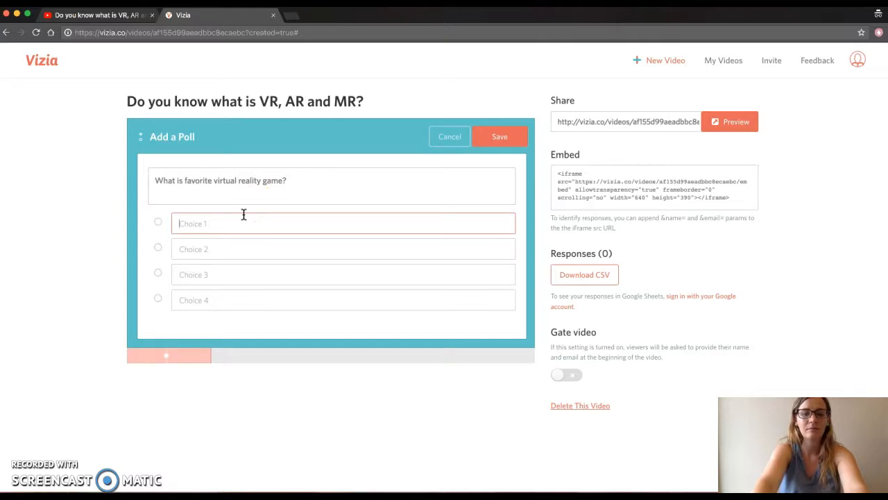
text(Icon)
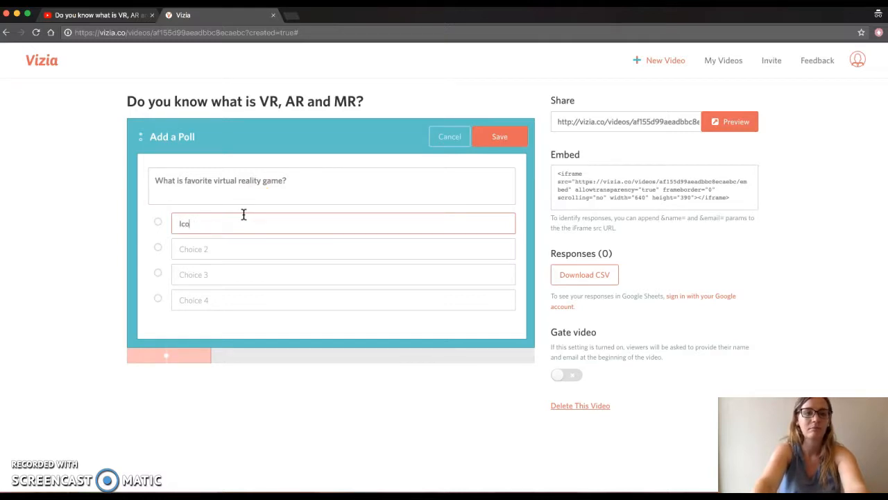
click(208, 248)
text(D)
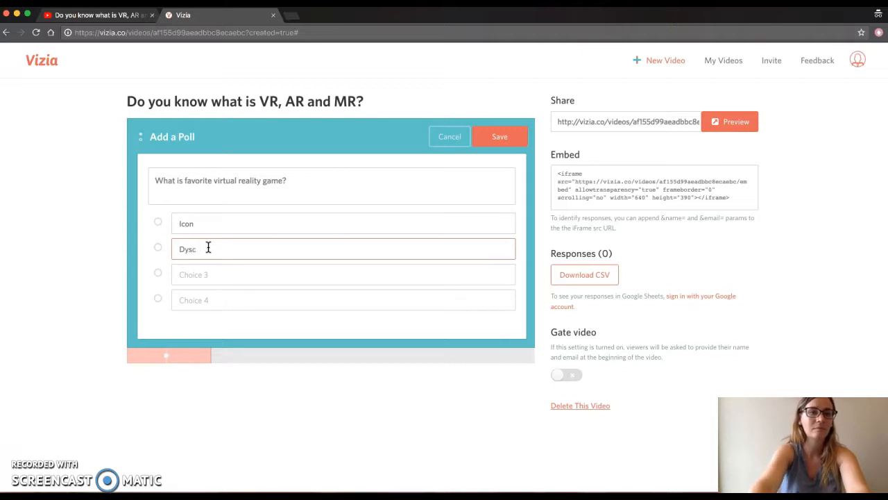
text(iscove)
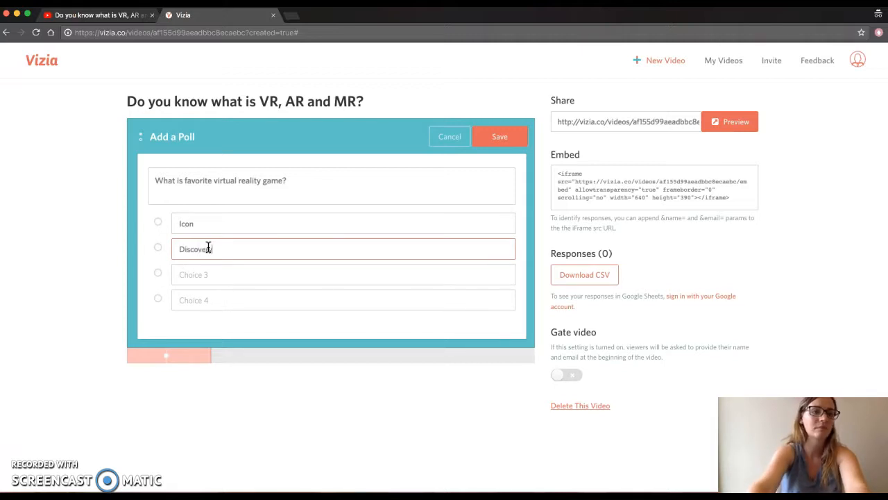
text(ry)
click(184, 272)
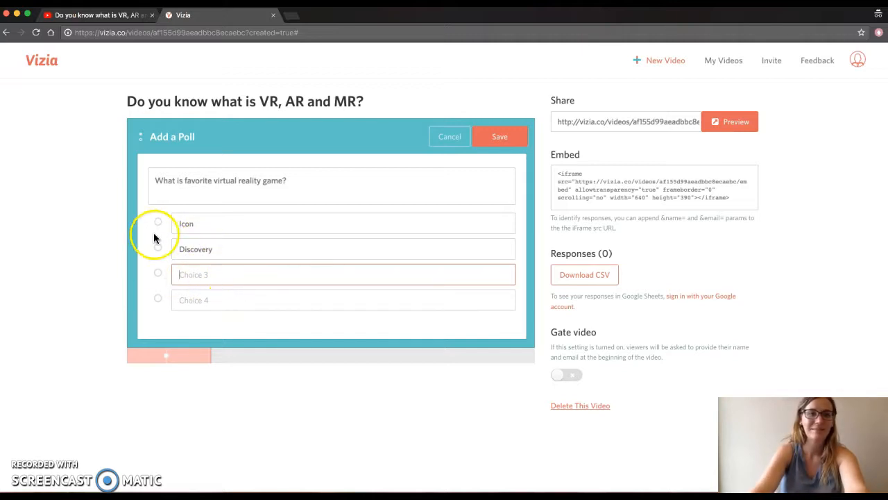
click(508, 138)
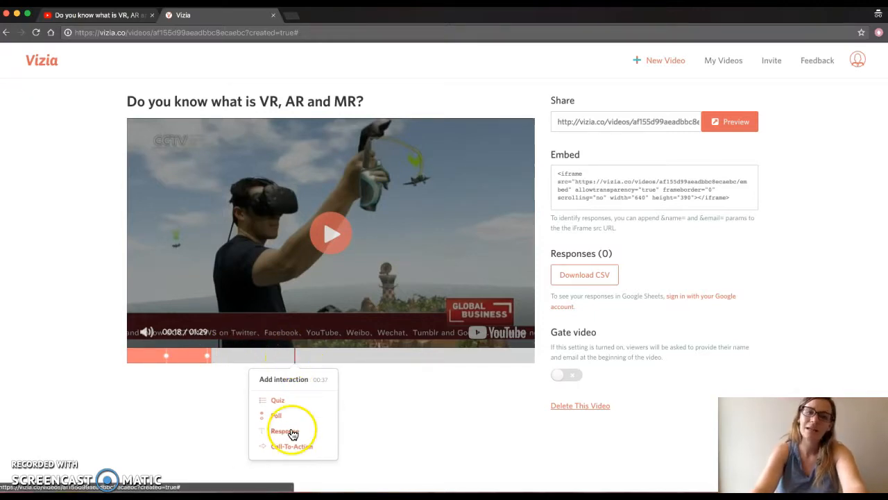
- Add a response at 00:37 asking "What do you think virtual reality will "look like" in 50 years?" and save it
click(293, 431)
click(218, 199)
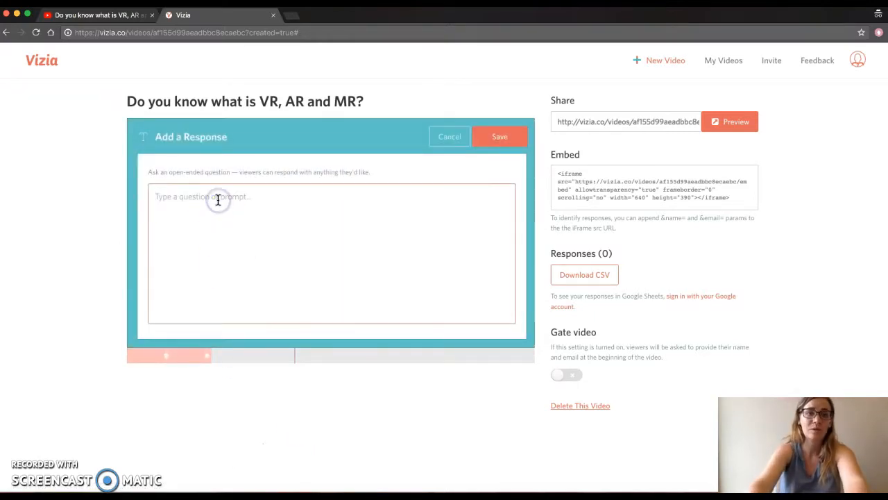
text(Wha)
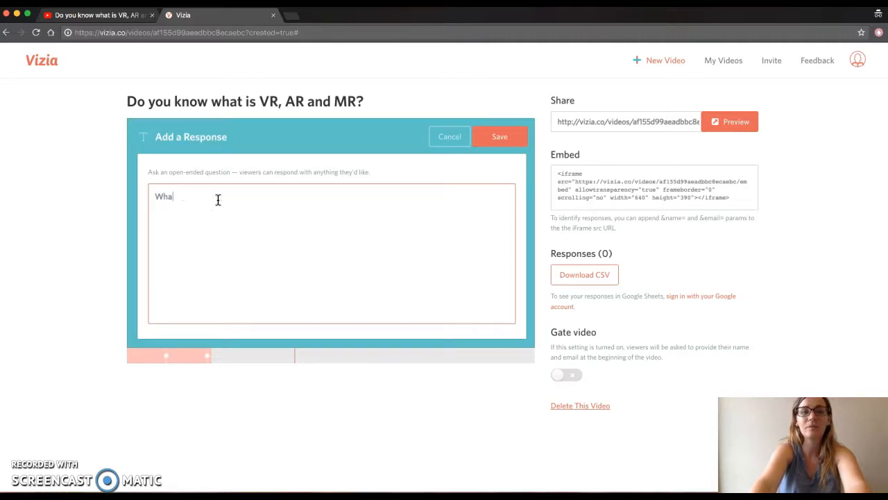
text(t do you think virtual reality will "look like" in 50)
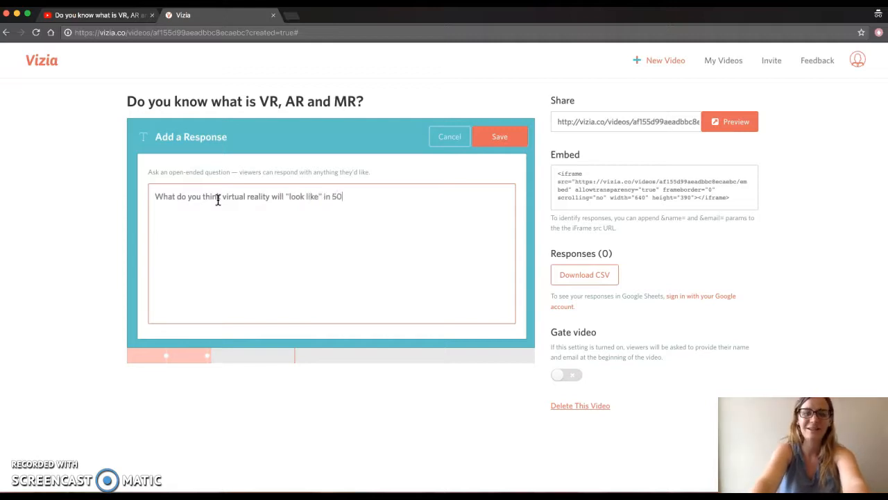
text( years?)
click(497, 135)
- Add a call-to-action near the end of the video with the prompt "Do a little more research on virtual reality trends"
mouse_move(382, 359)
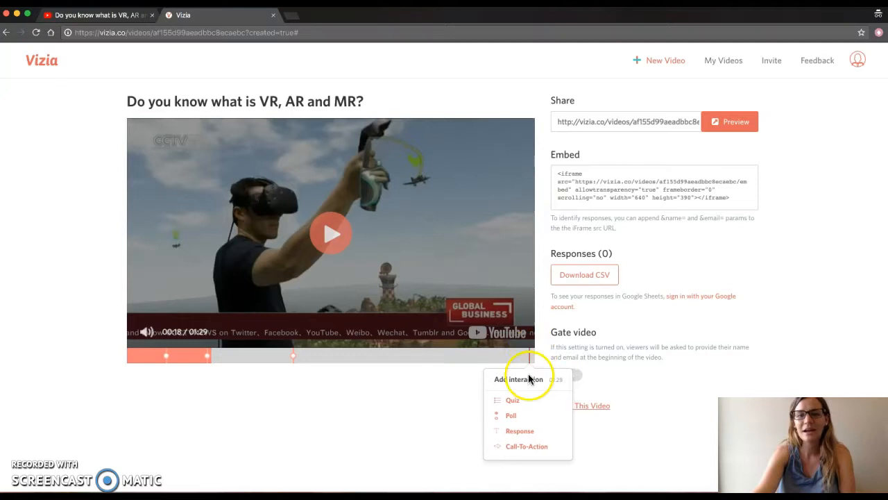
click(532, 447)
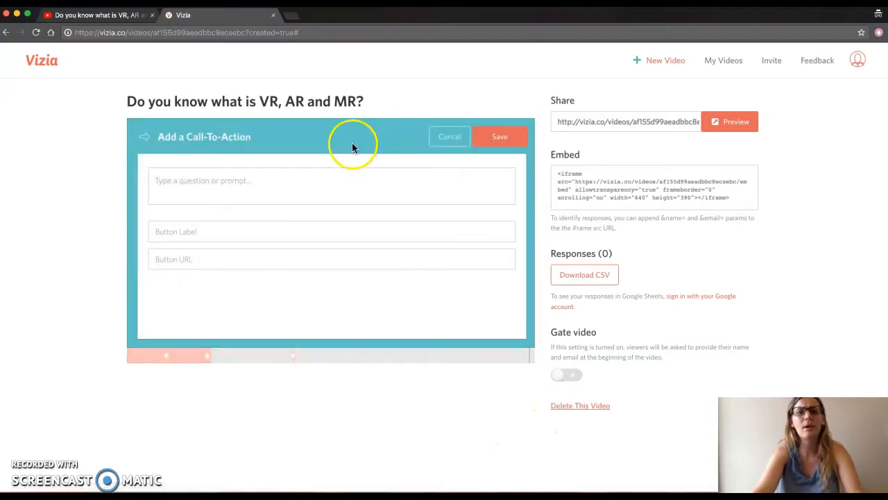
click(306, 181)
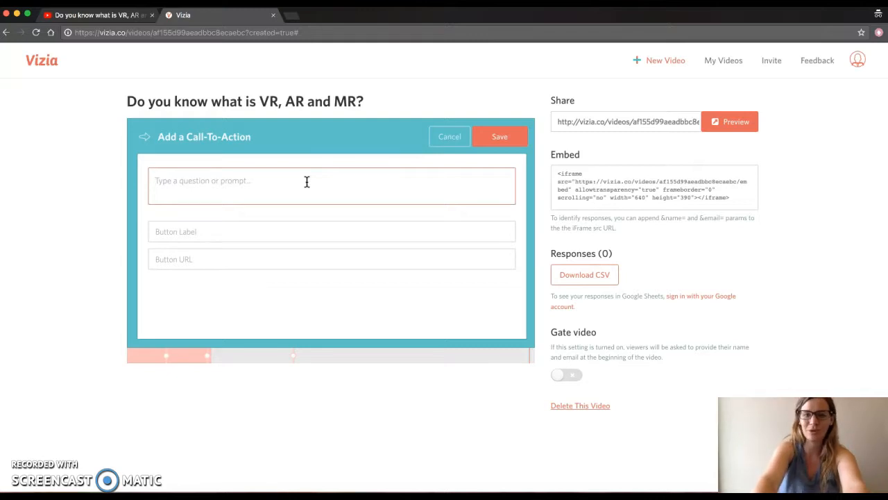
text(Do a little more resear)
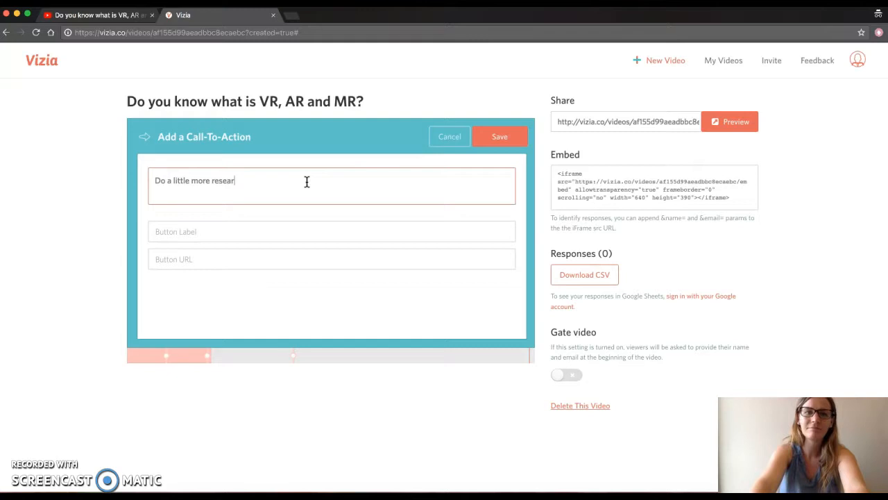
text(ch on virtual r)
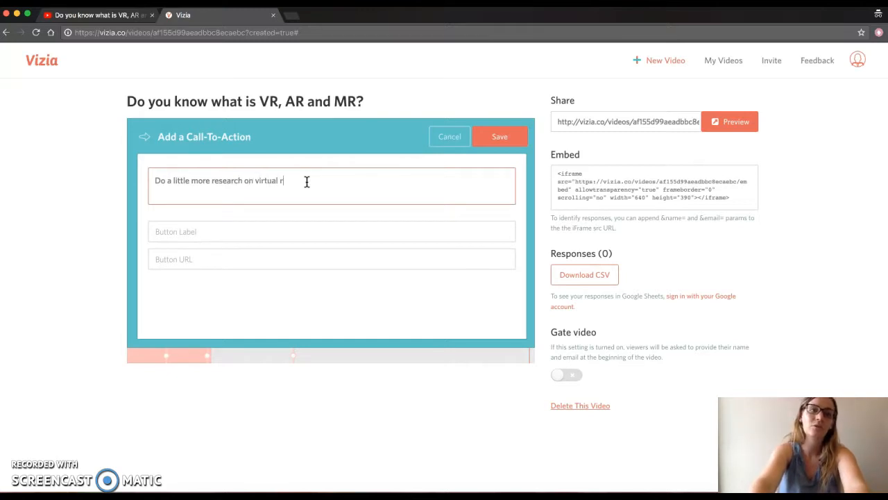
text(eality trends)
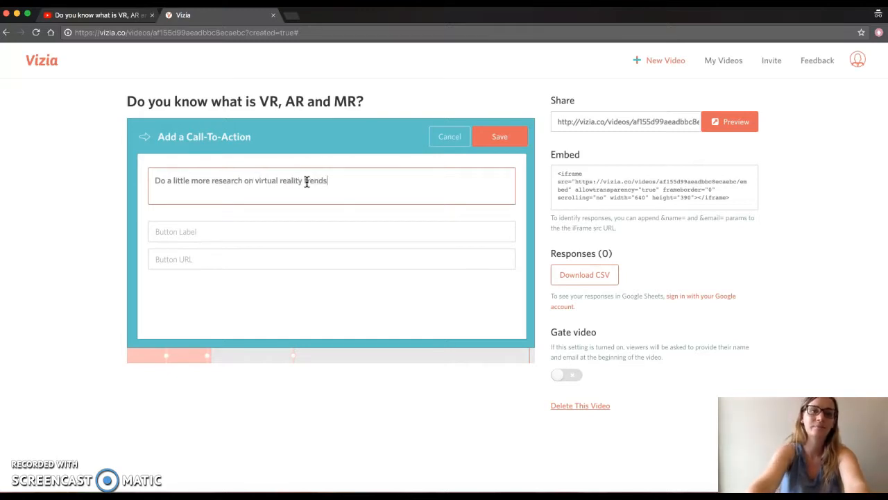
- Set the call-to-action button label to "Click here to access a quick Google search"
click(224, 256)
click(218, 229)
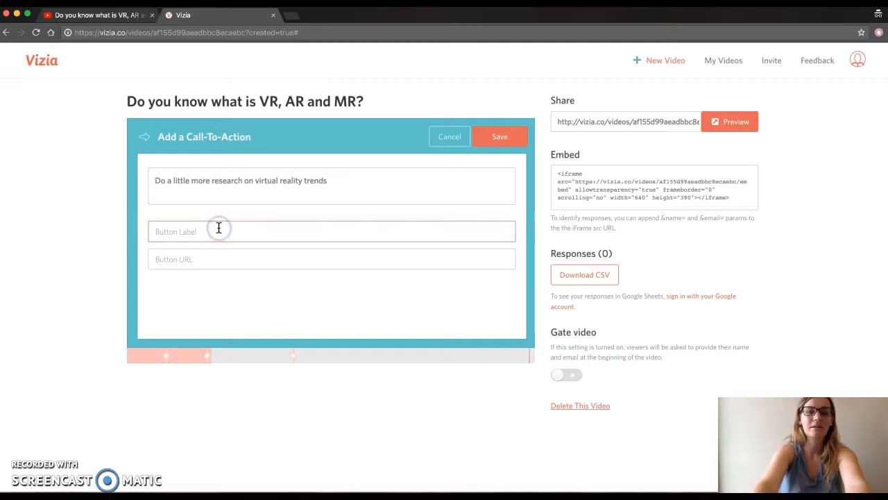
text(Click )
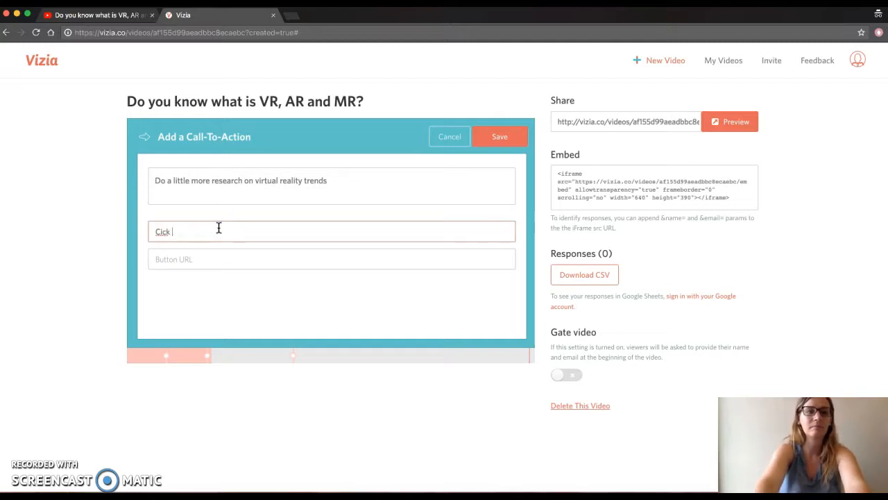
text(here to access a quick Google search)
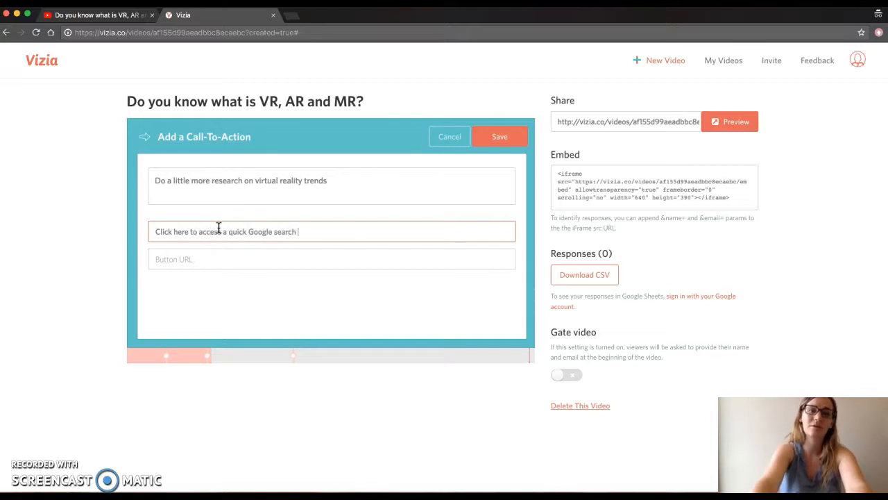
- Search Google for "virtual reality trends" in a new tab, select the results page address and return to Vizia
click(293, 15)
text(google)
key(Return)
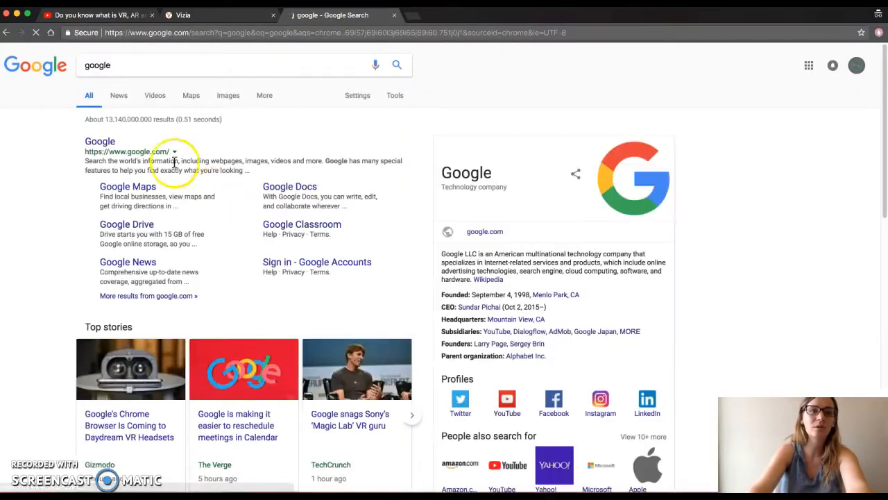
double_click(125, 65)
text(virtual reality trends)
key(Return)
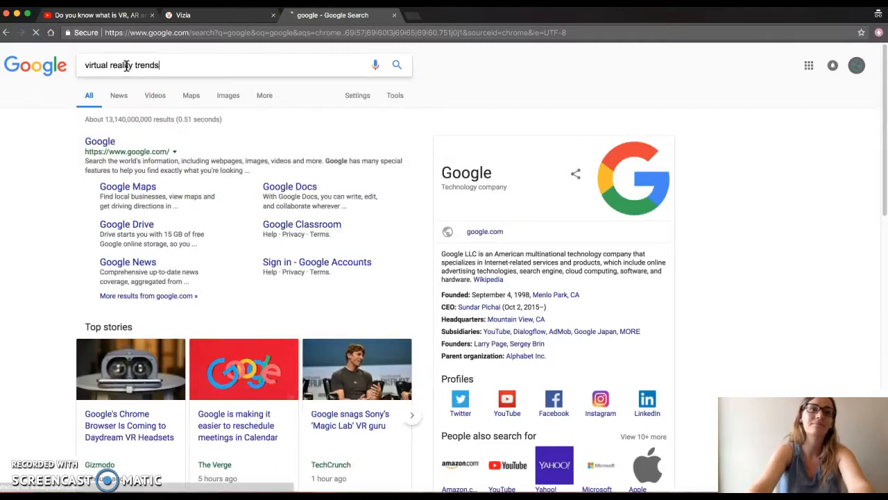
click(220, 33)
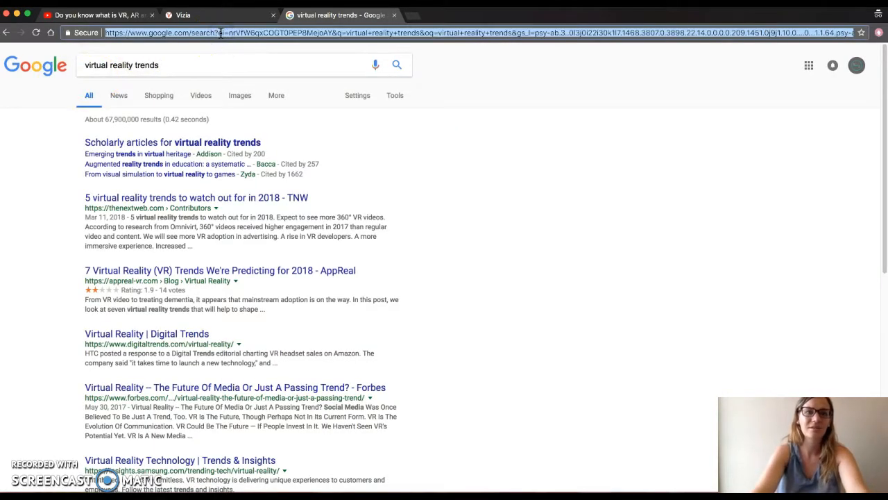
click(229, 15)
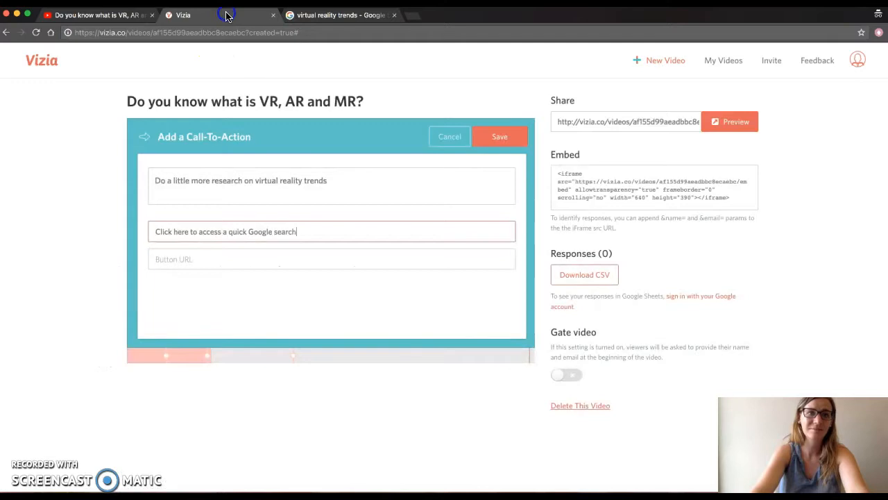
- Paste the Google search results address as the button URL and save the call-to-action
click(256, 259)
key(ctrl+v)
click(496, 138)
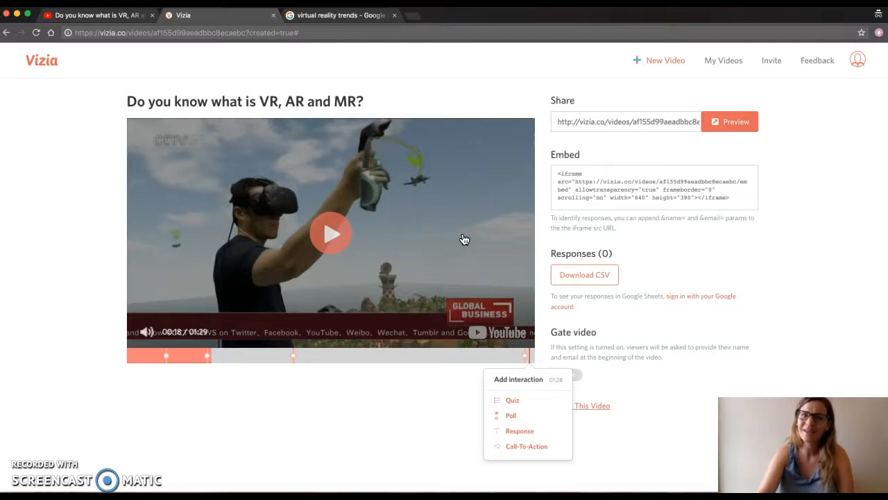
- Open the video preview and start playing the interactive video
click(749, 129)
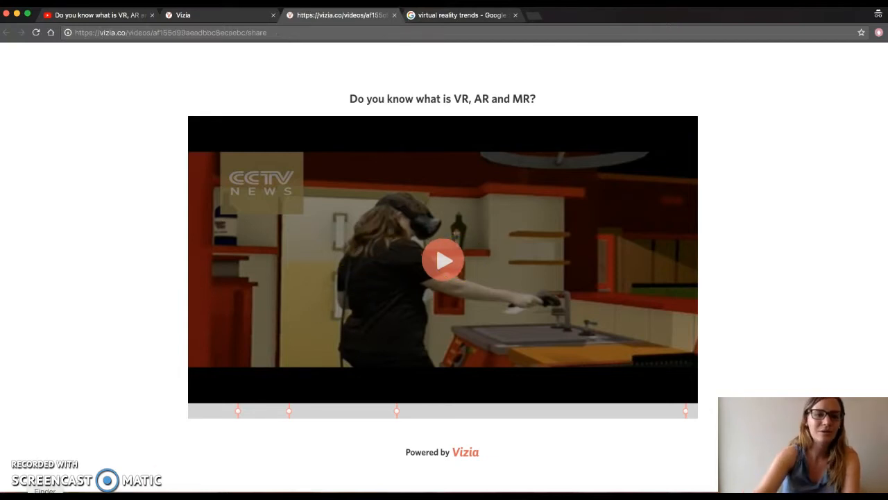
click(207, 387)
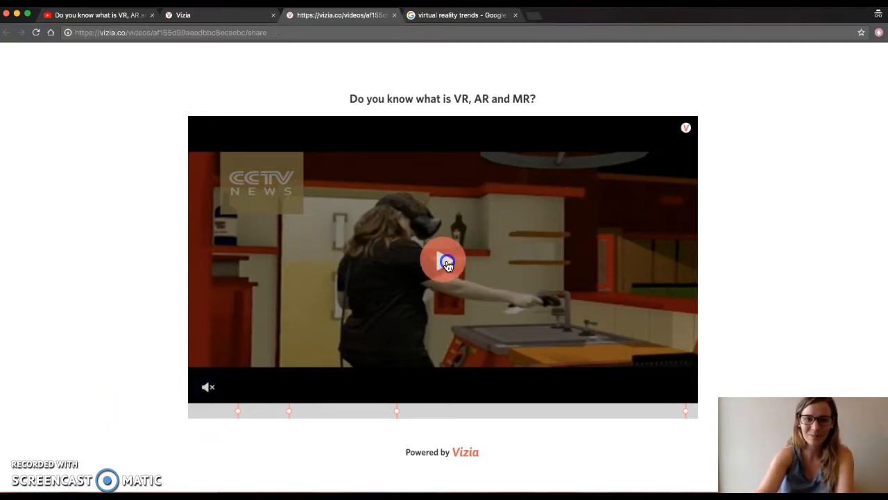
click(447, 261)
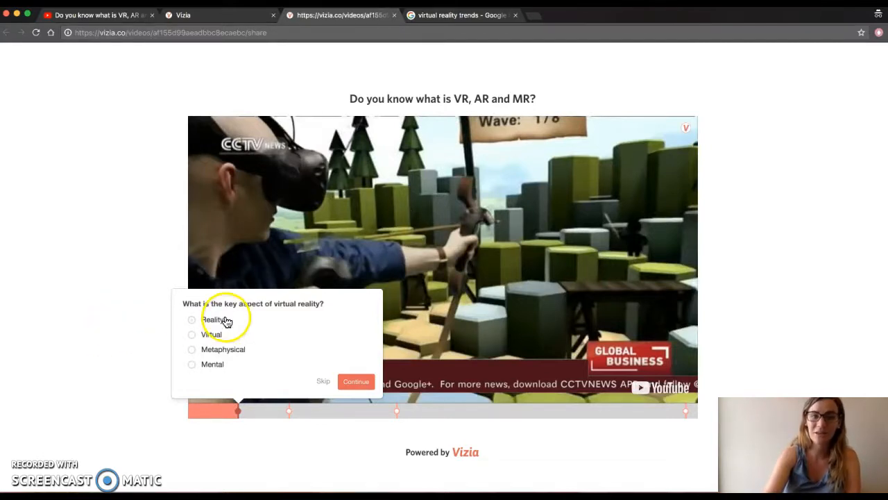
- In the preview, answer the quiz with Virtual and the poll with Discovery, continuing after each
click(192, 364)
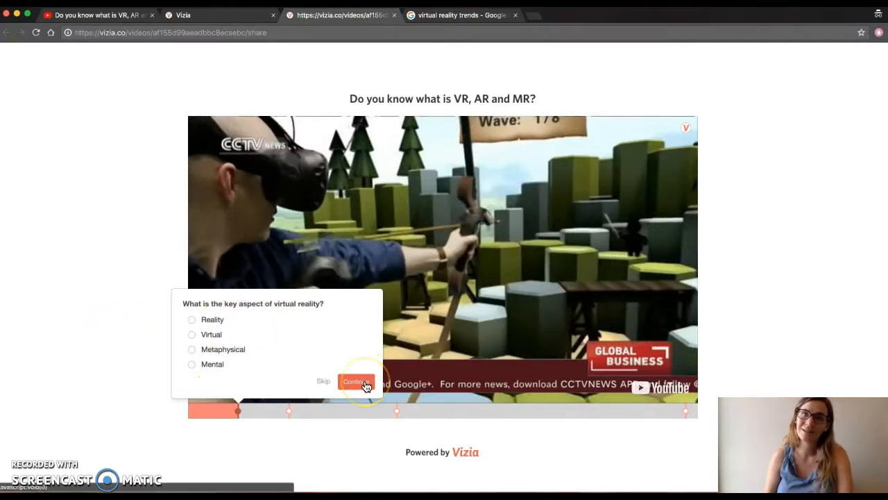
click(224, 334)
click(356, 383)
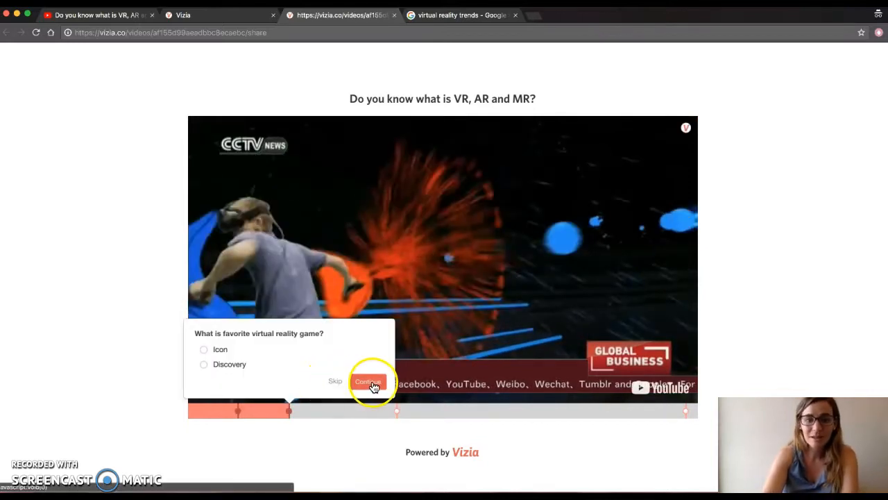
click(222, 363)
click(367, 380)
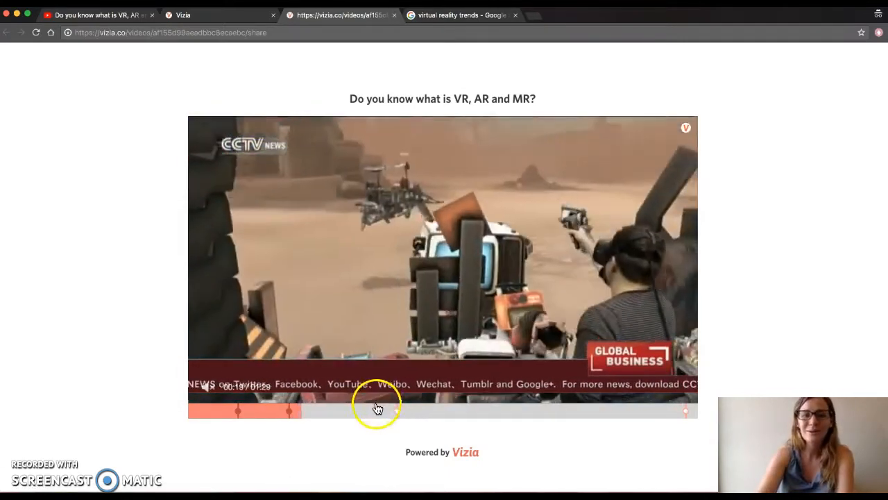
- Skip ahead to the response prompt and submit "I think it will look like 6D trends."
click(379, 409)
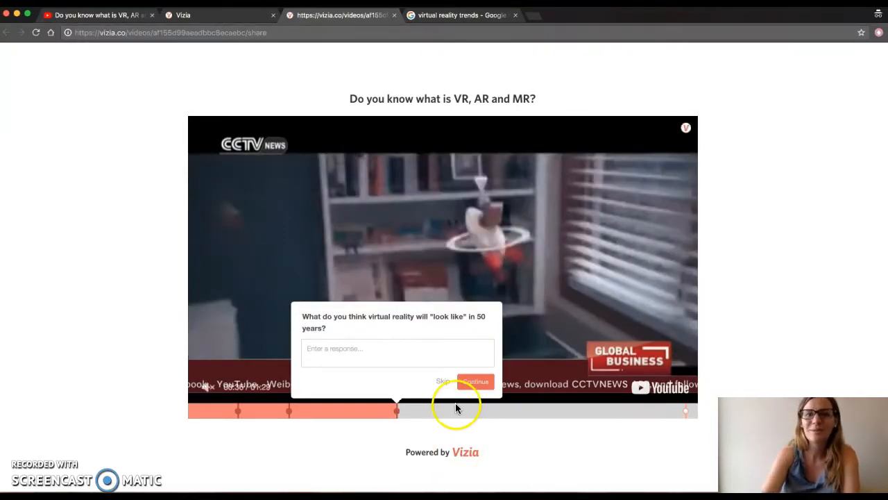
click(407, 350)
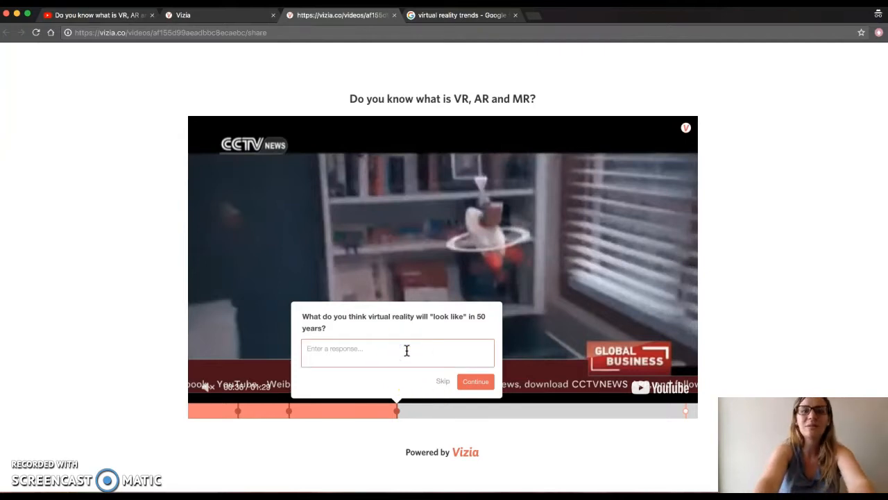
text(I)
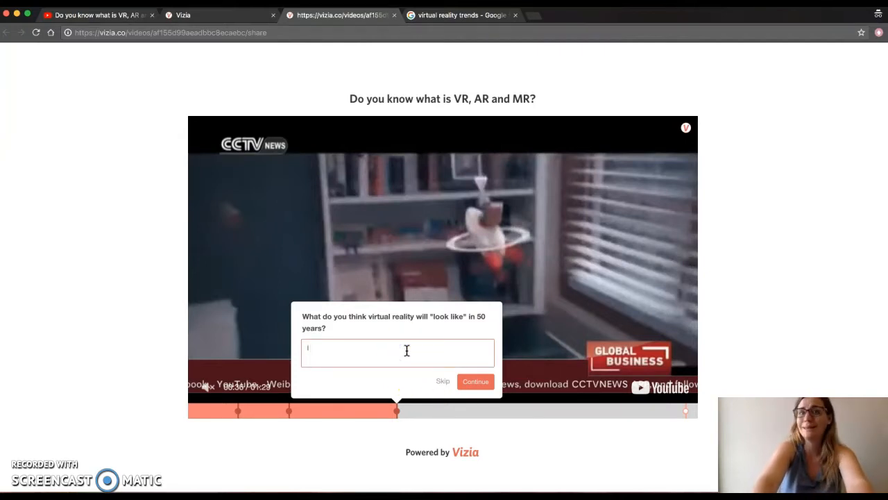
text( think it wo)
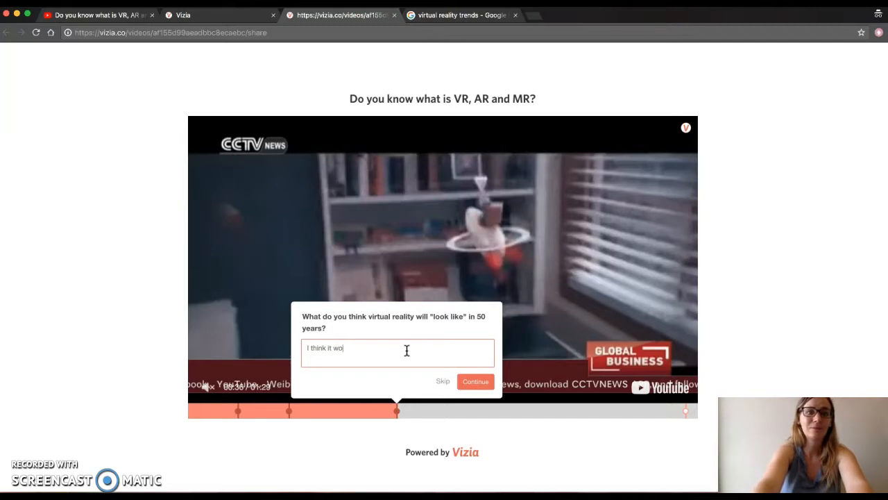
key(BackSpace)
text(ill look )
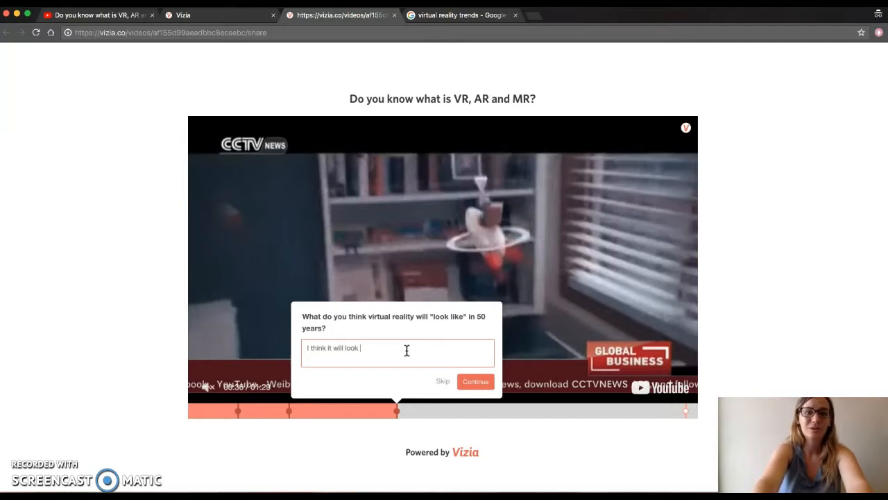
text(like 6D trends.)
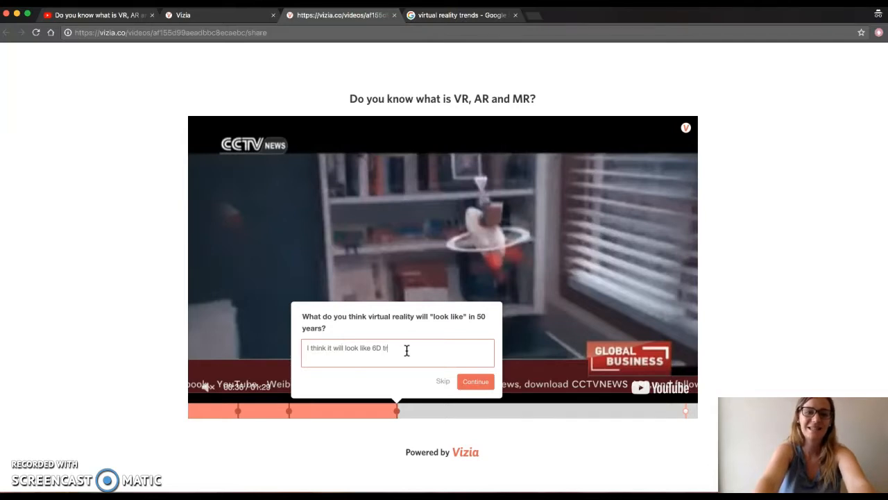
click(475, 381)
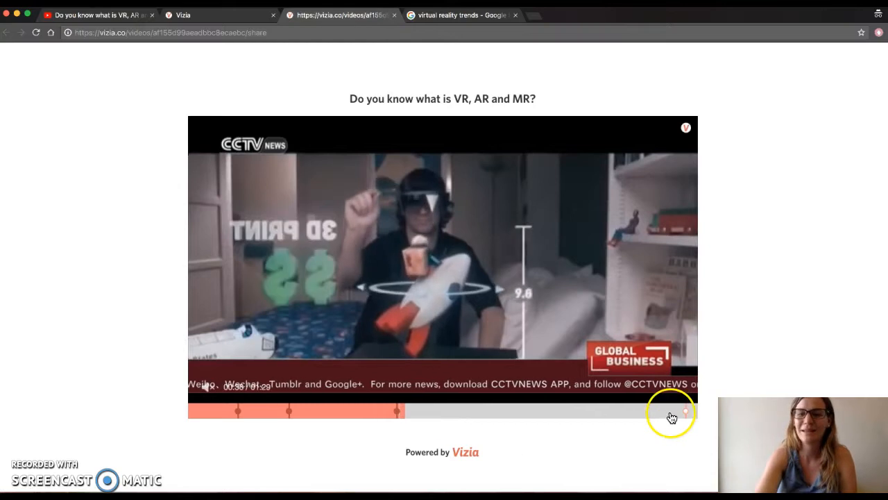
- Jump to the end of the preview, follow the call-to-action button to the Google search, and return to the Vizia editor
click(673, 411)
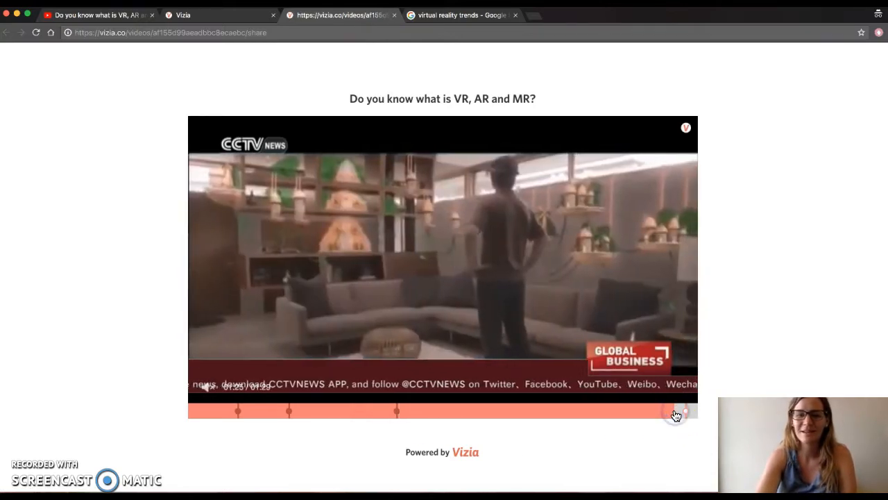
click(625, 471)
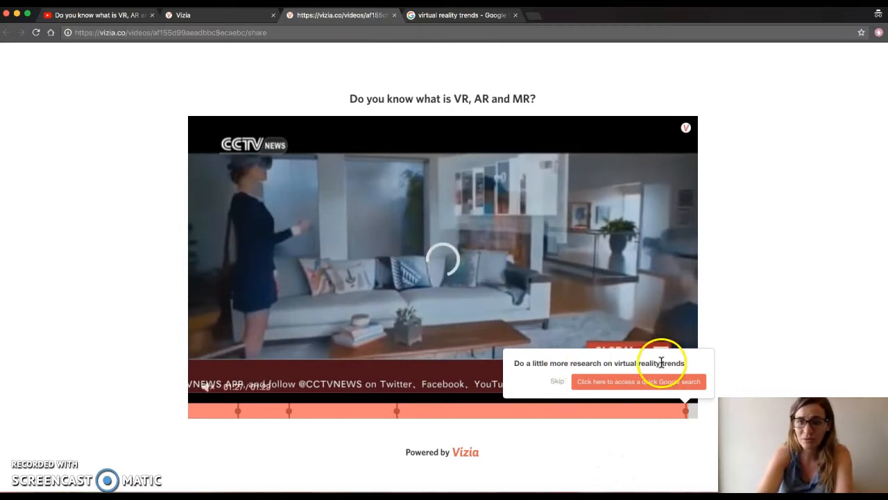
click(635, 382)
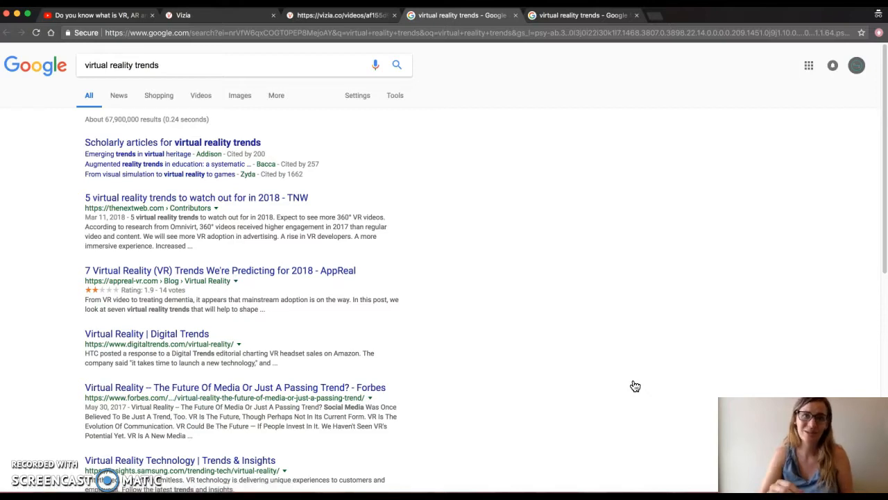
click(234, 14)
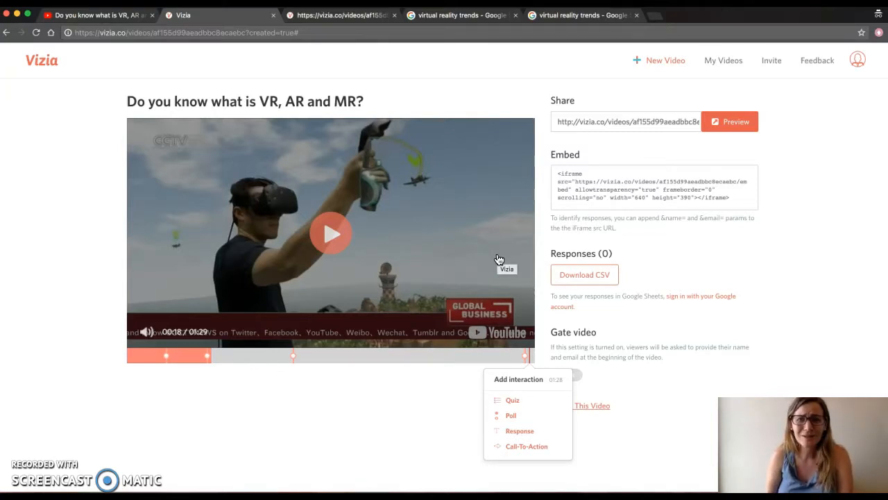
- Copy the video's share link and its embed code
click(727, 247)
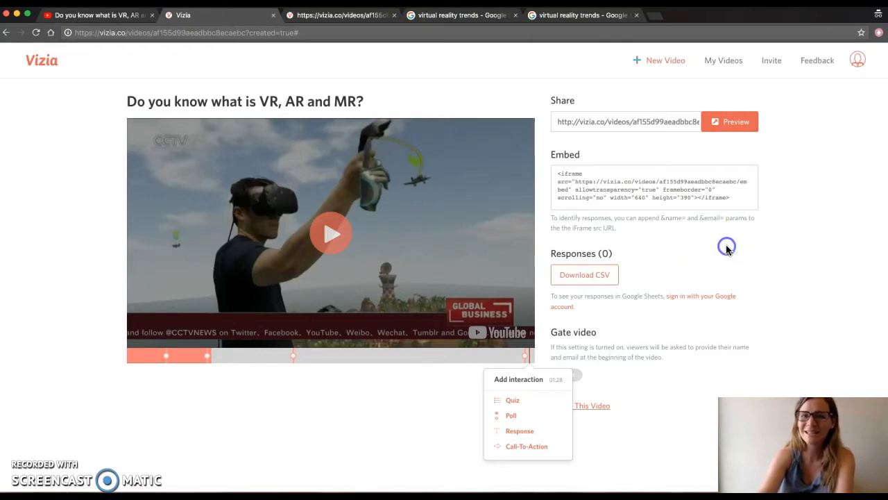
click(645, 120)
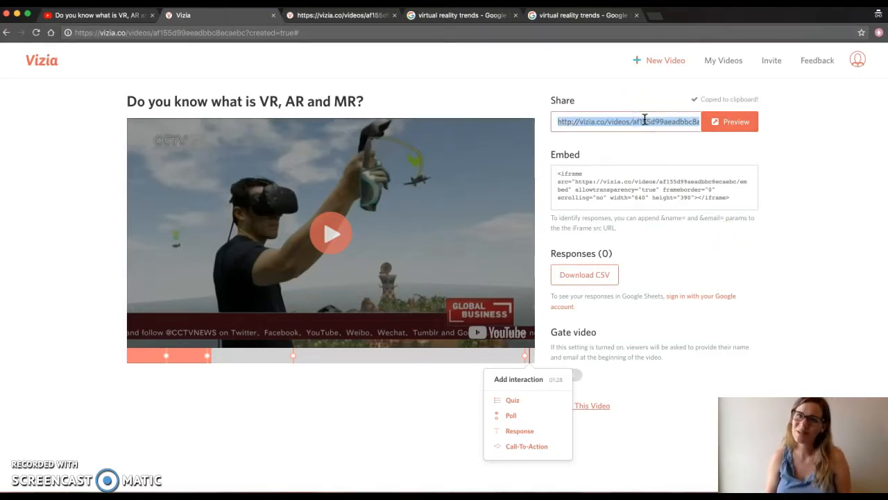
click(648, 128)
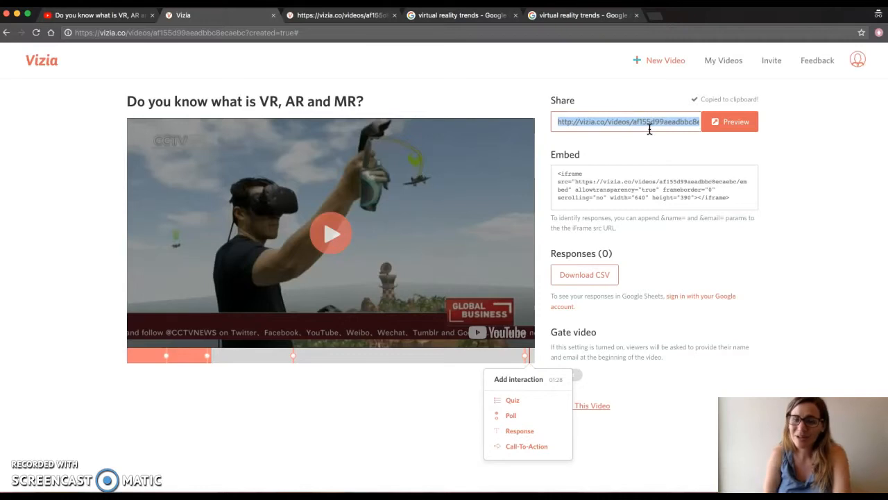
click(643, 184)
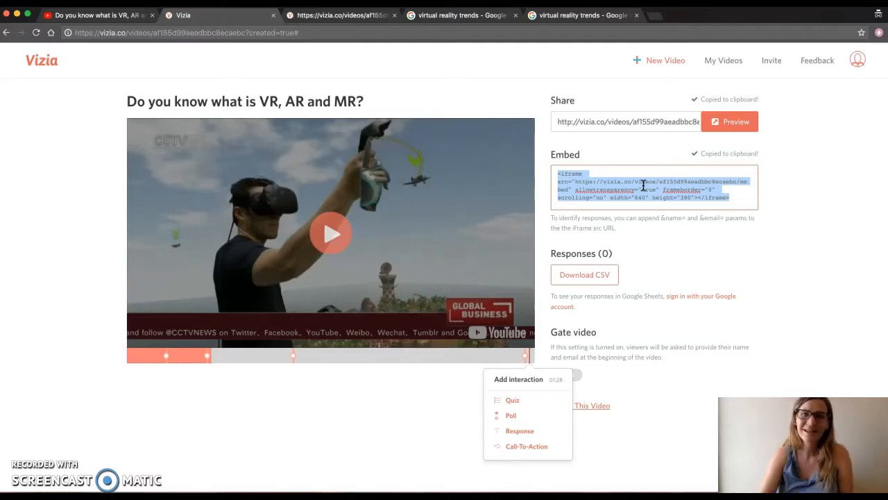
click(642, 321)
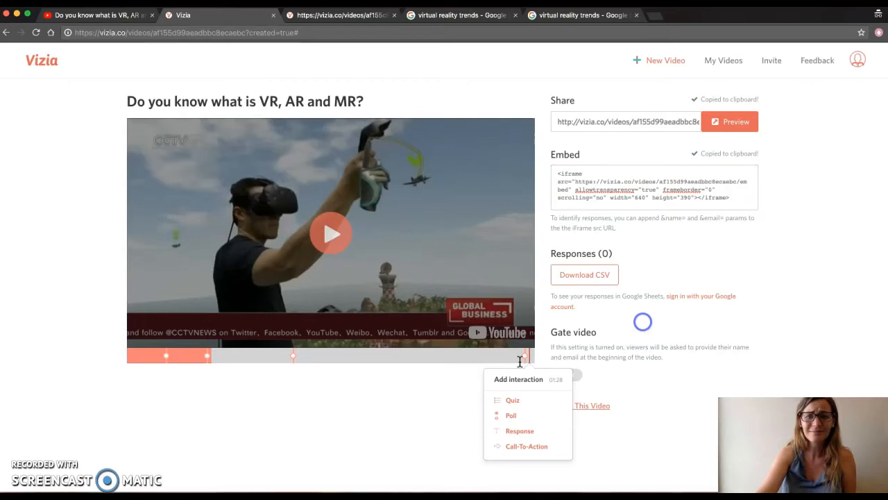
- Download the responses as CSV and follow the link to sign in with Google for Sheets
click(425, 356)
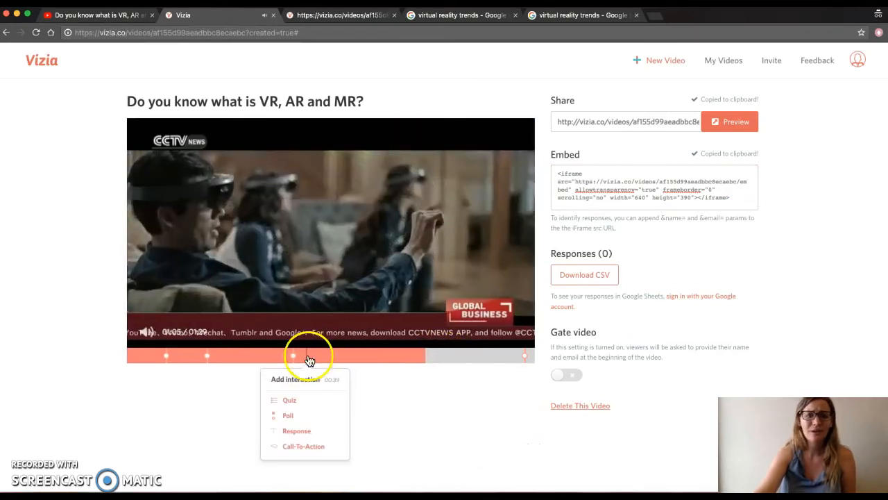
click(176, 311)
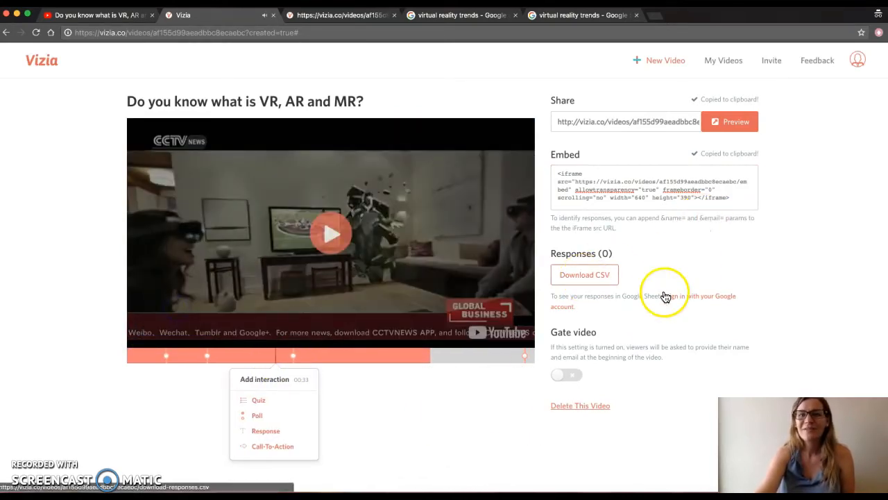
click(614, 276)
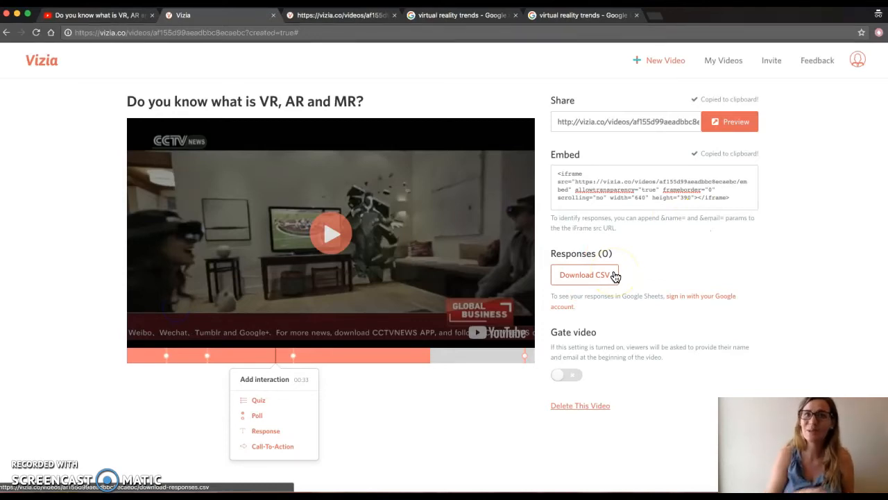
click(717, 299)
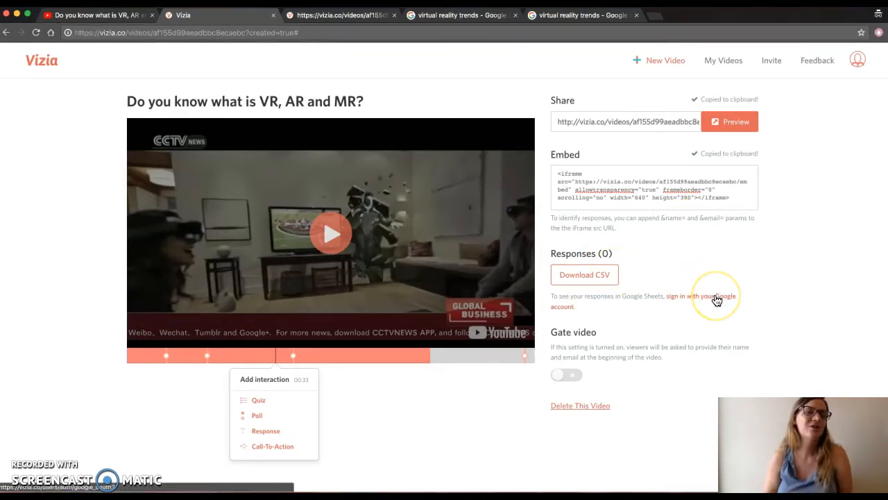